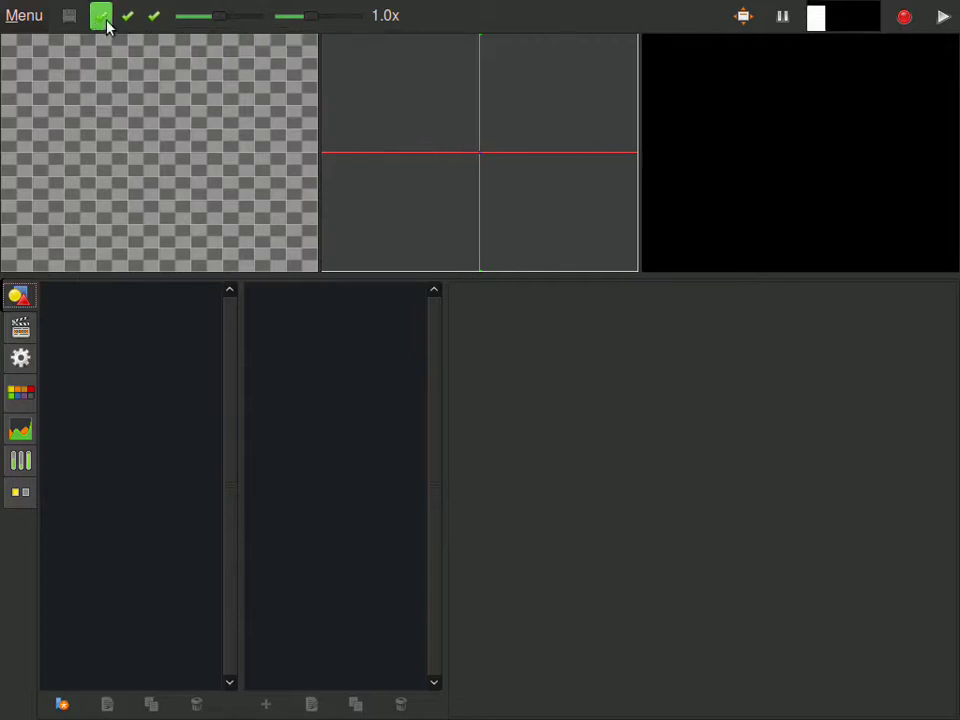
Step: Toggle the preview panes until only the actor preview and the final output preview are shown
{"action": "left_click", "coordinate": [106, 22]}
{"action": "left_click", "coordinate": [127, 28]}
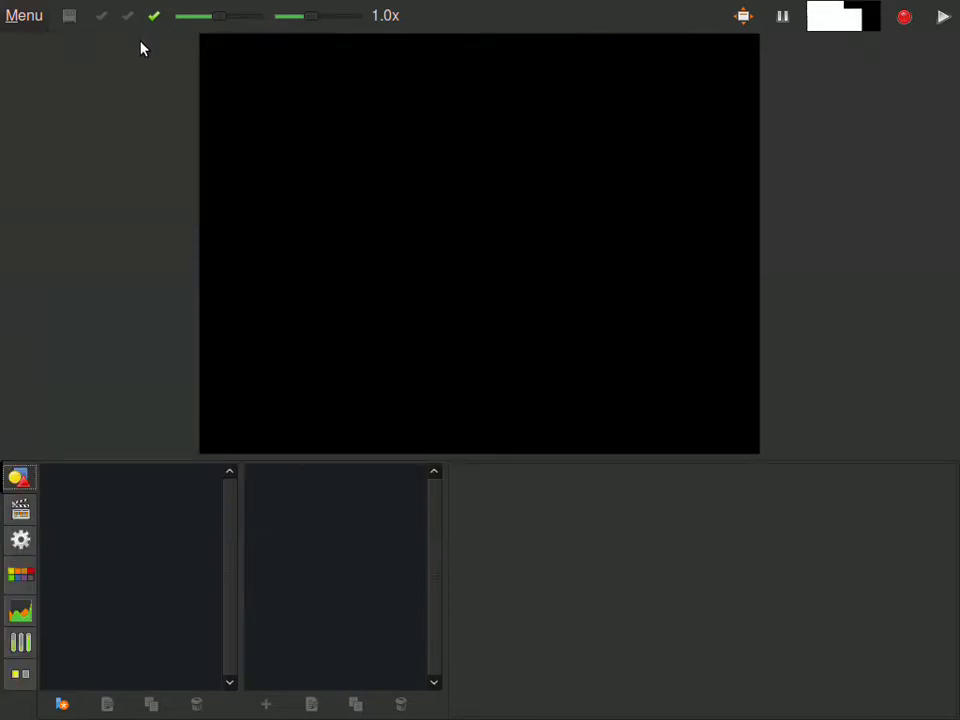
{"action": "left_click", "coordinate": [127, 17]}
{"action": "left_click", "coordinate": [102, 18]}
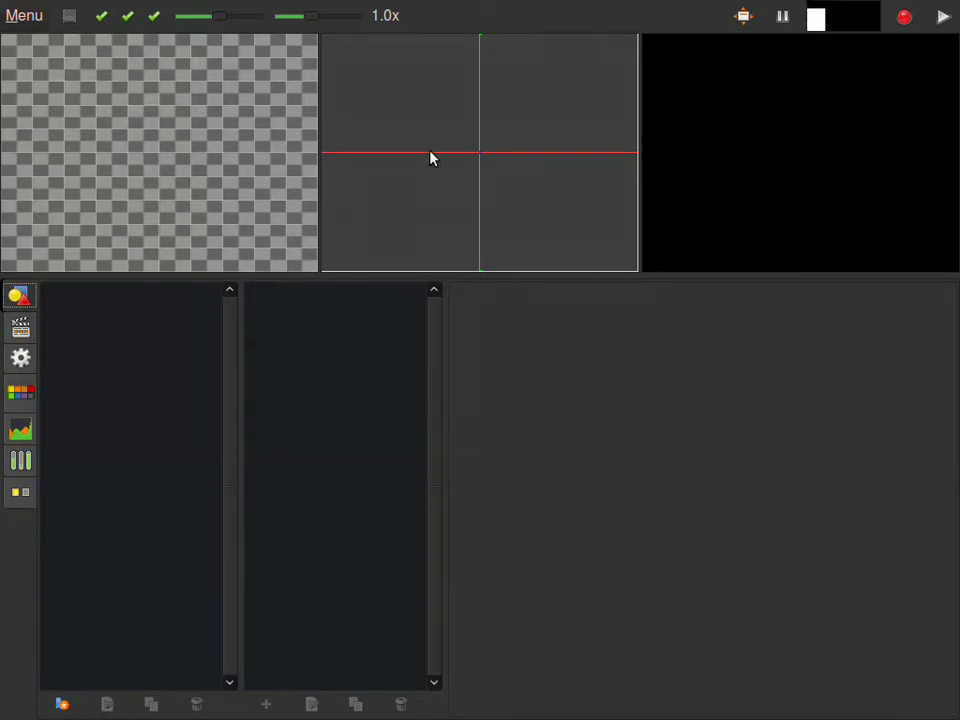
{"action": "left_click", "coordinate": [127, 20]}
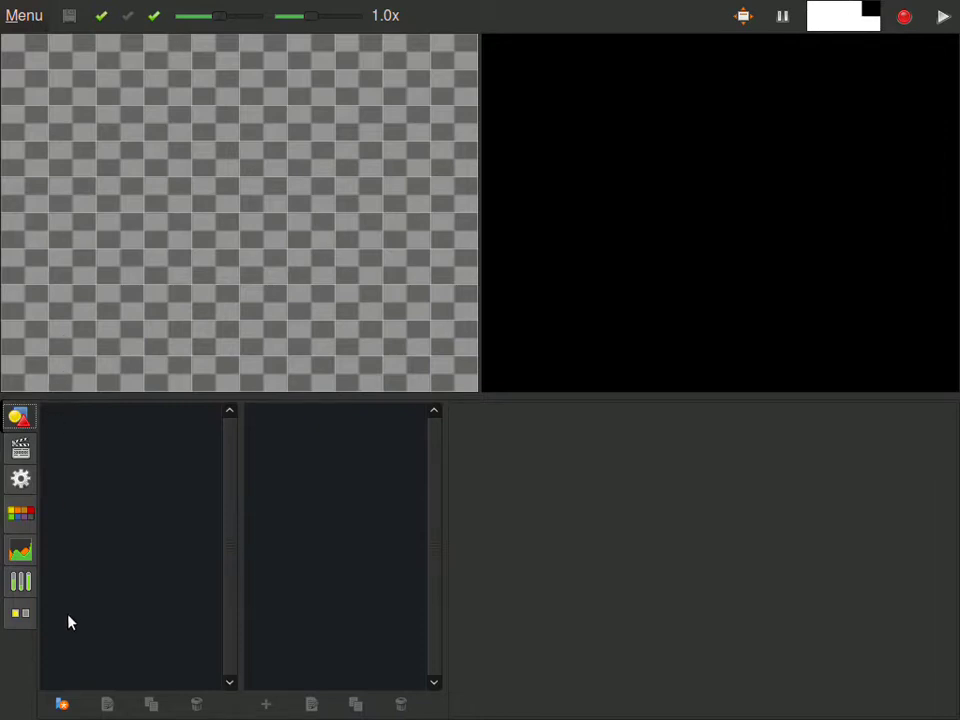
Step: Add a Star Flower actor to the project
{"action": "left_click", "coordinate": [56, 705]}
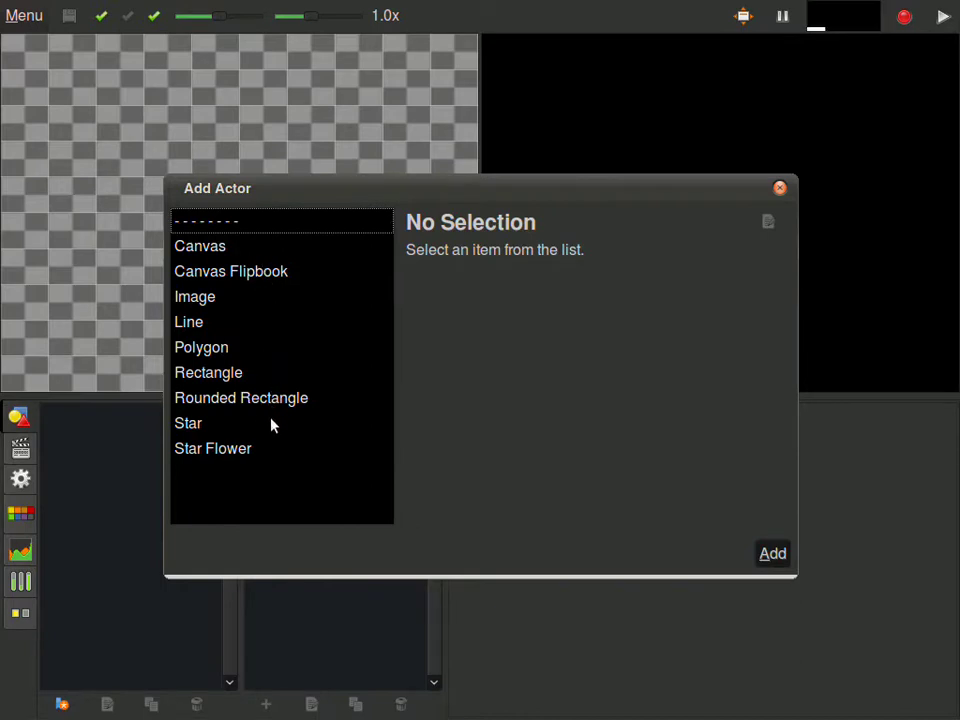
{"action": "left_click", "coordinate": [270, 451]}
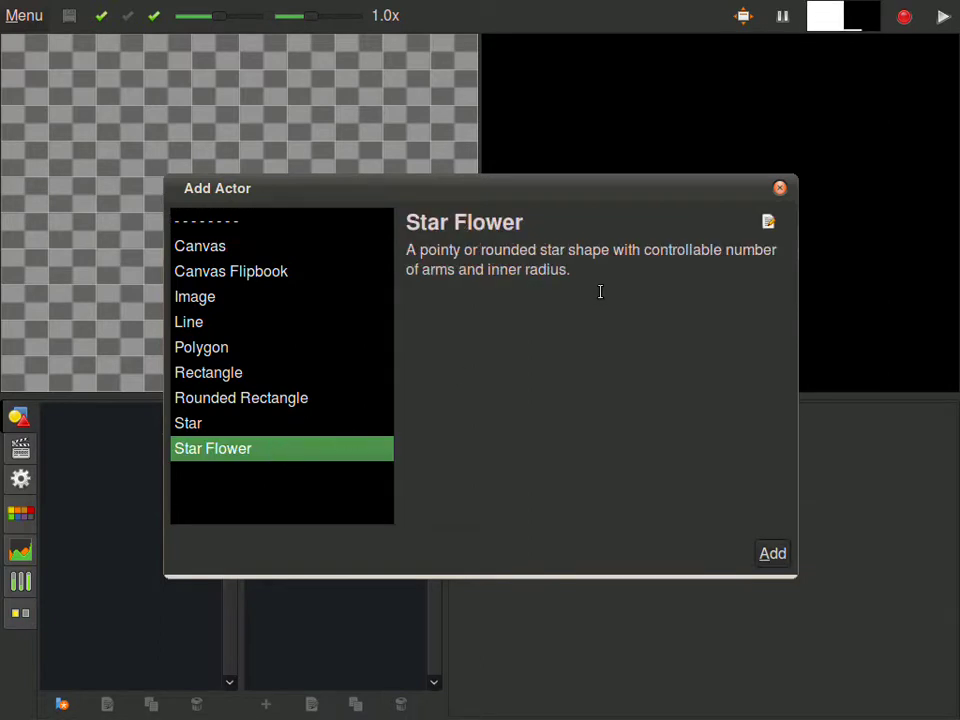
{"action": "left_click", "coordinate": [772, 554]}
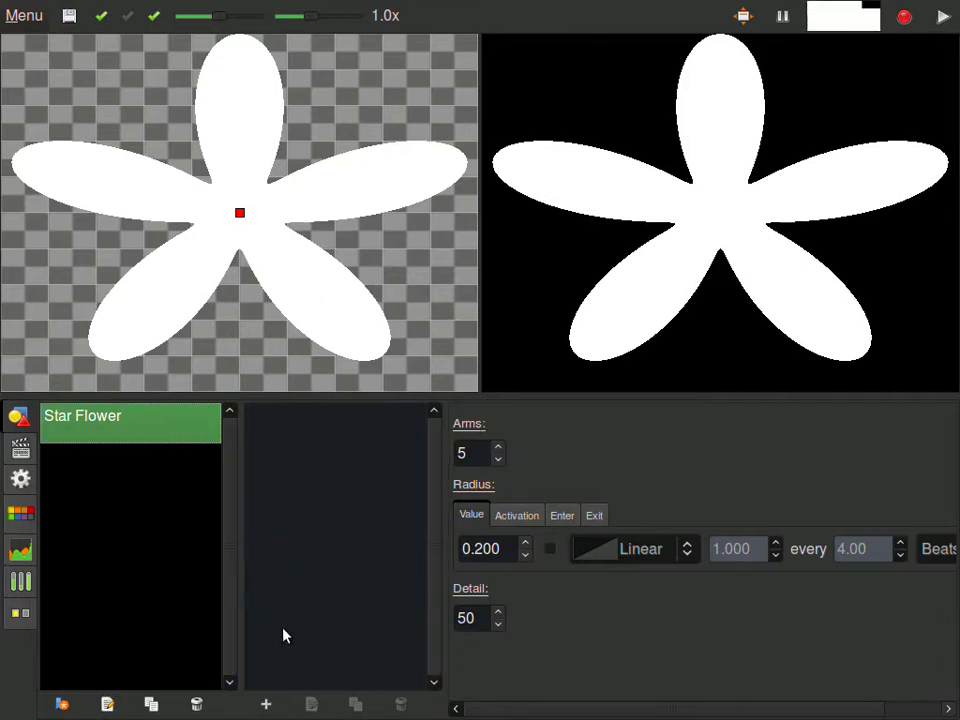
Step: Try fewer arms on the Star Flower, and set its number of arms to 8
{"action": "left_click", "coordinate": [499, 462]}
{"action": "left_click", "coordinate": [499, 462]}
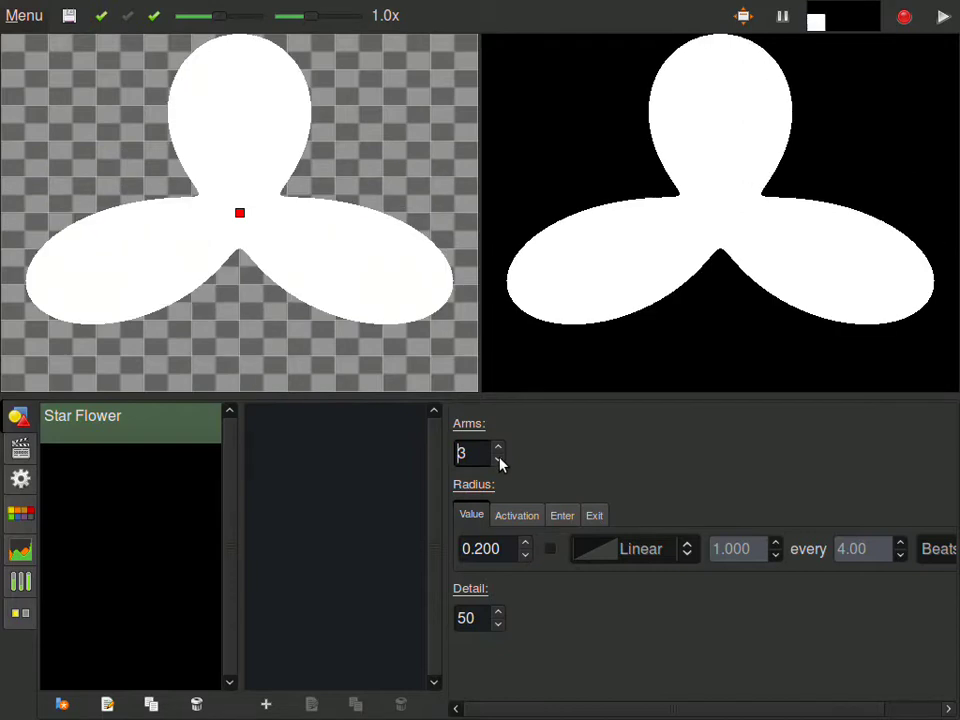
{"action": "left_click", "coordinate": [499, 461]}
{"action": "left_click", "coordinate": [499, 449]}
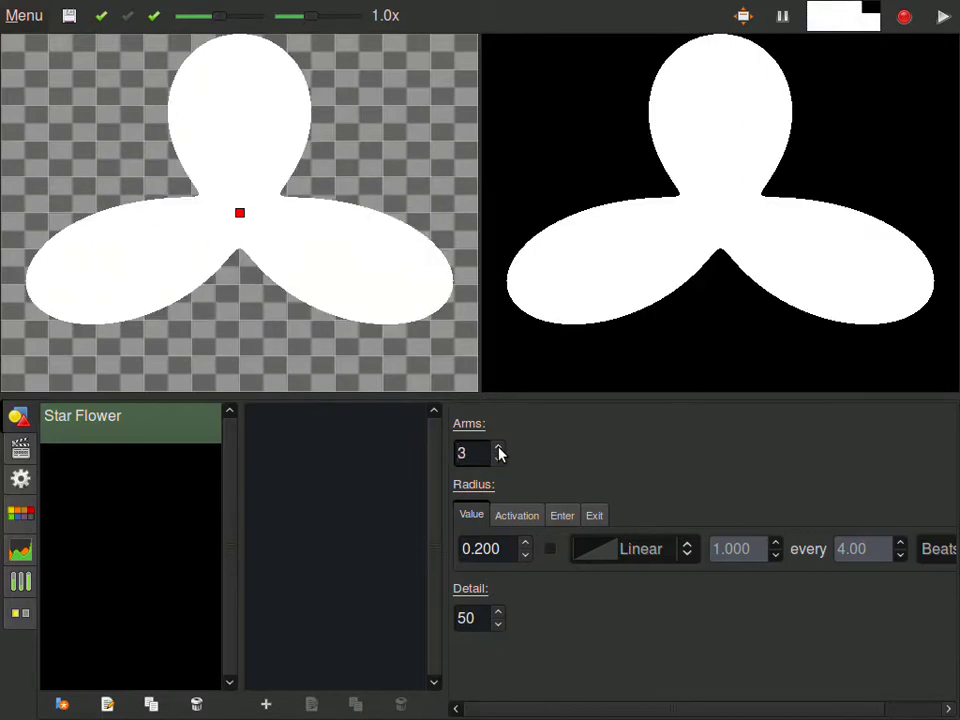
{"action": "left_click", "coordinate": [499, 449]}
{"action": "left_click", "coordinate": [499, 449]}
{"action": "left_click", "coordinate": [499, 449]}
{"action": "left_click", "coordinate": [499, 449]}
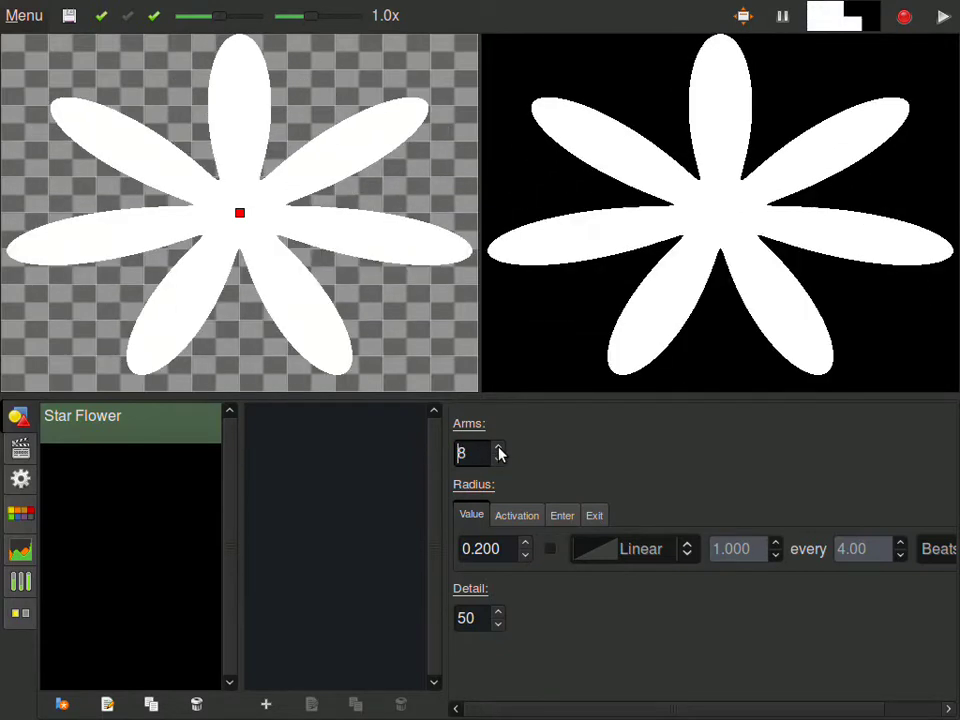
{"action": "left_click", "coordinate": [499, 449]}
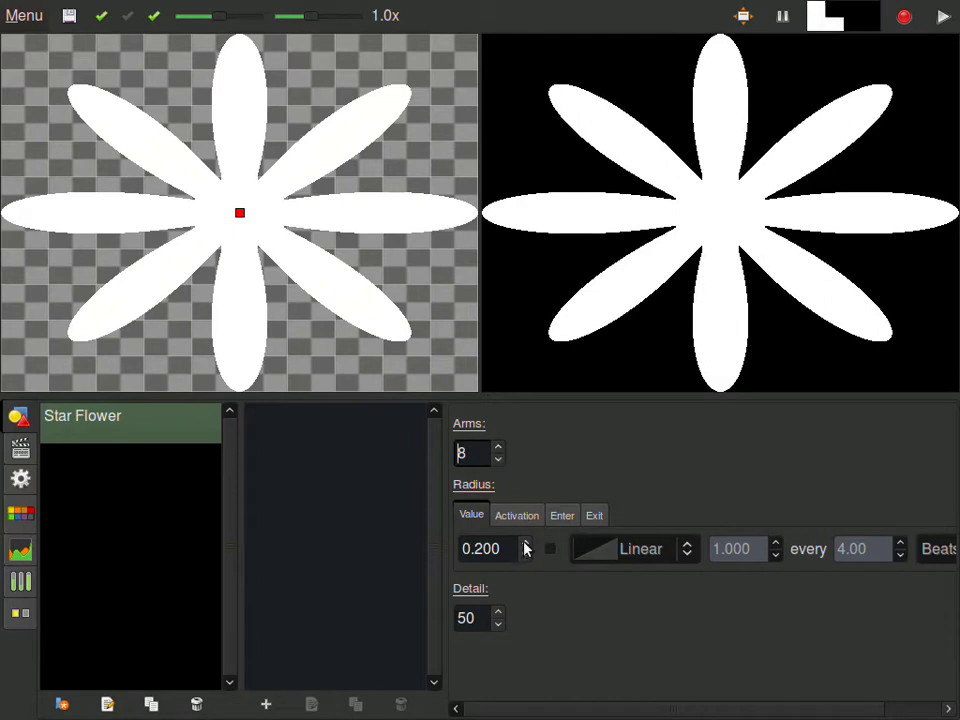
Step: Try a larger inner radius for the Star Flower, and set the radius back to 0.200
{"action": "left_click_drag", "start_coordinate": [526, 545], "coordinate": [473, 548]}
{"action": "type", "text": "200"}
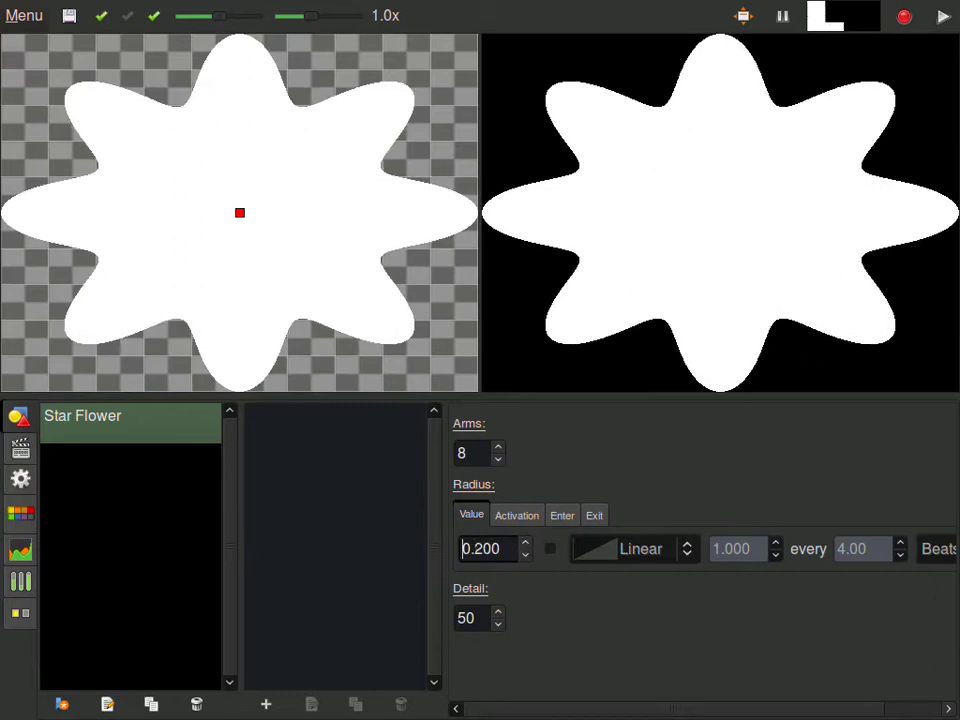
{"action": "key", "text": "Return"}
Step: Enable the linear radius animation to 1.000 every 4.00 beats, and hide the actor preview so only the final output shows
{"action": "left_click", "coordinate": [549, 550]}
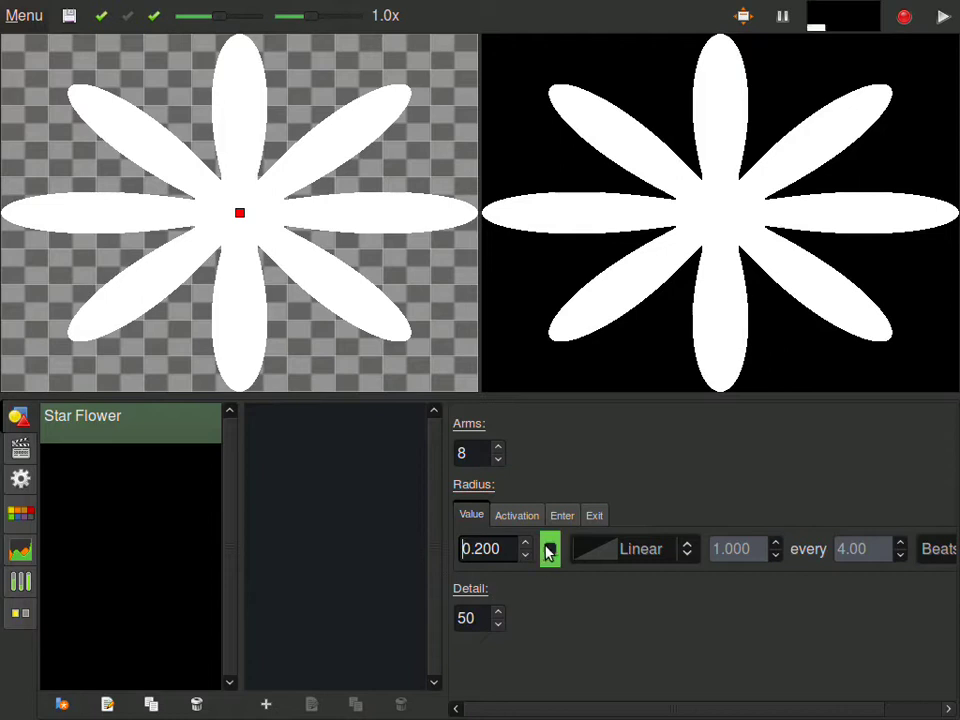
{"action": "left_click", "coordinate": [549, 553]}
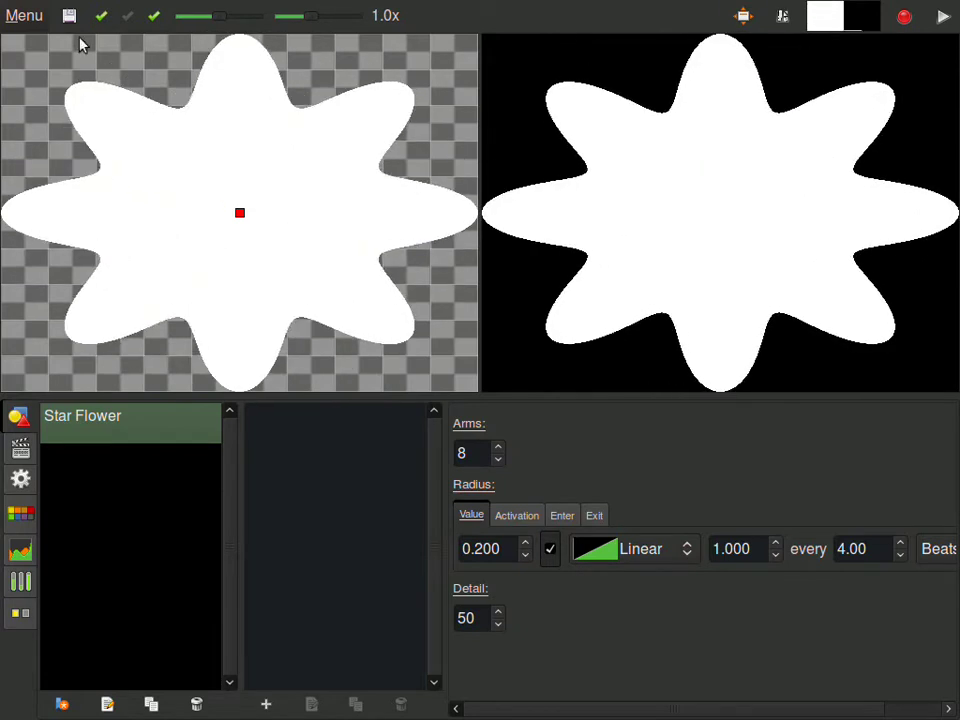
{"action": "left_click", "coordinate": [104, 16]}
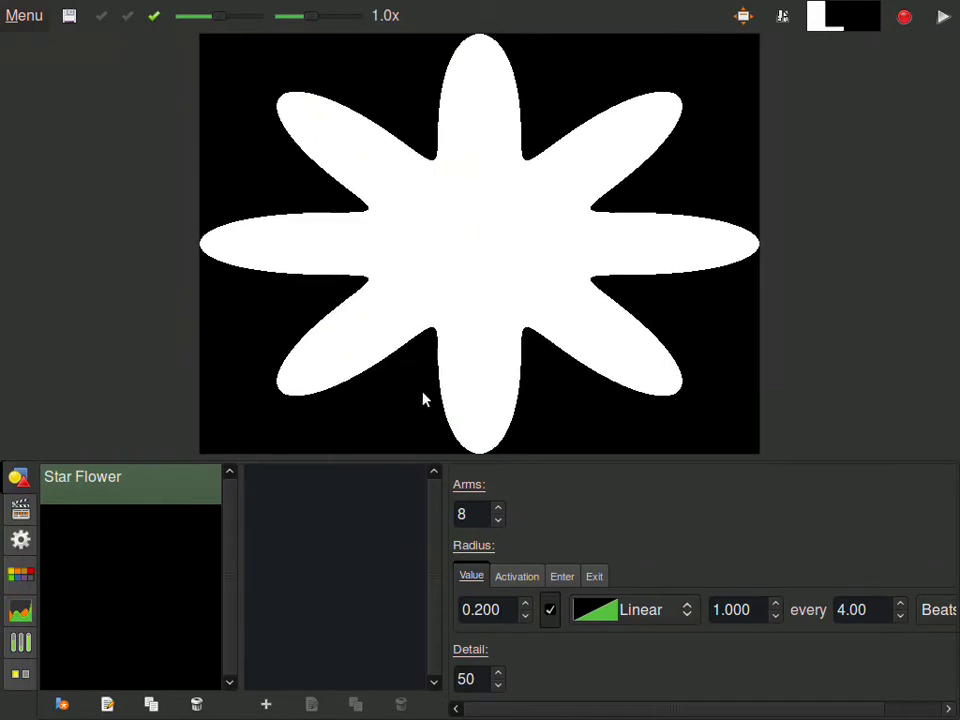
Step: Set the Star Flower's detail to 5
{"action": "left_click", "coordinate": [470, 678]}
{"action": "double_click", "coordinate": [470, 678]}
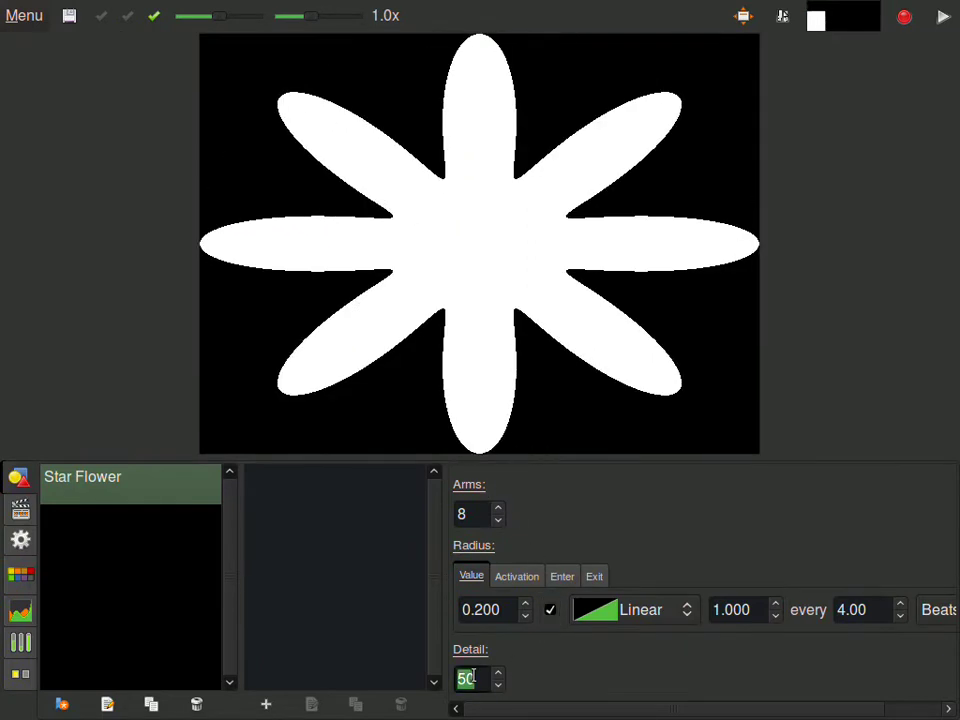
{"action": "type", "text": "5"}
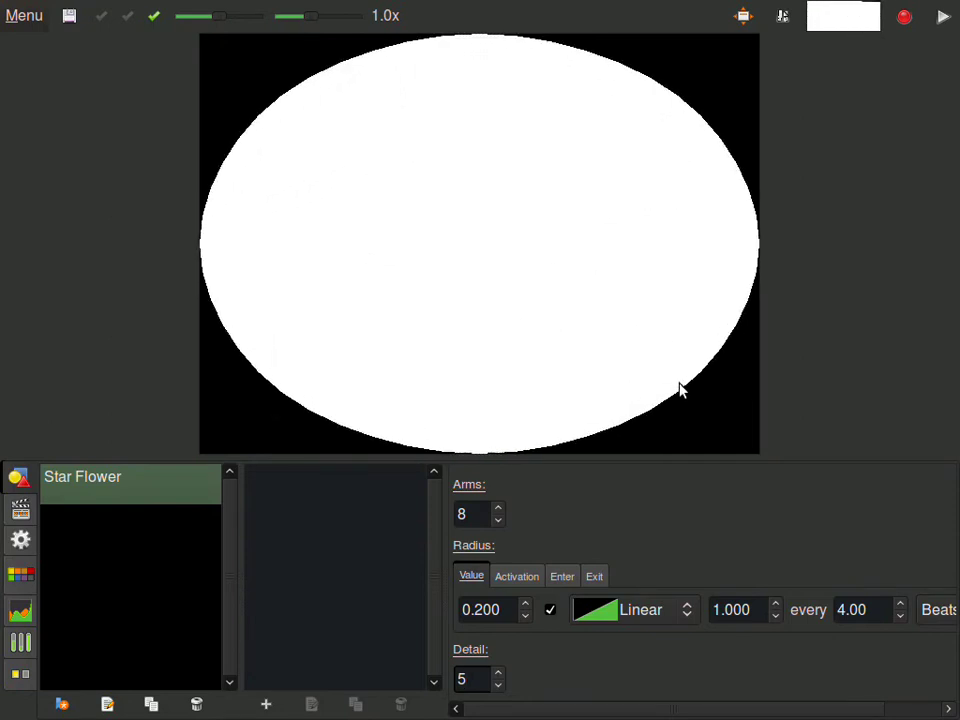
Step: Set the Star Flower's detail back to 50 and turn off its radius animation
{"action": "left_click", "coordinate": [484, 680]}
{"action": "type", "text": "0"}
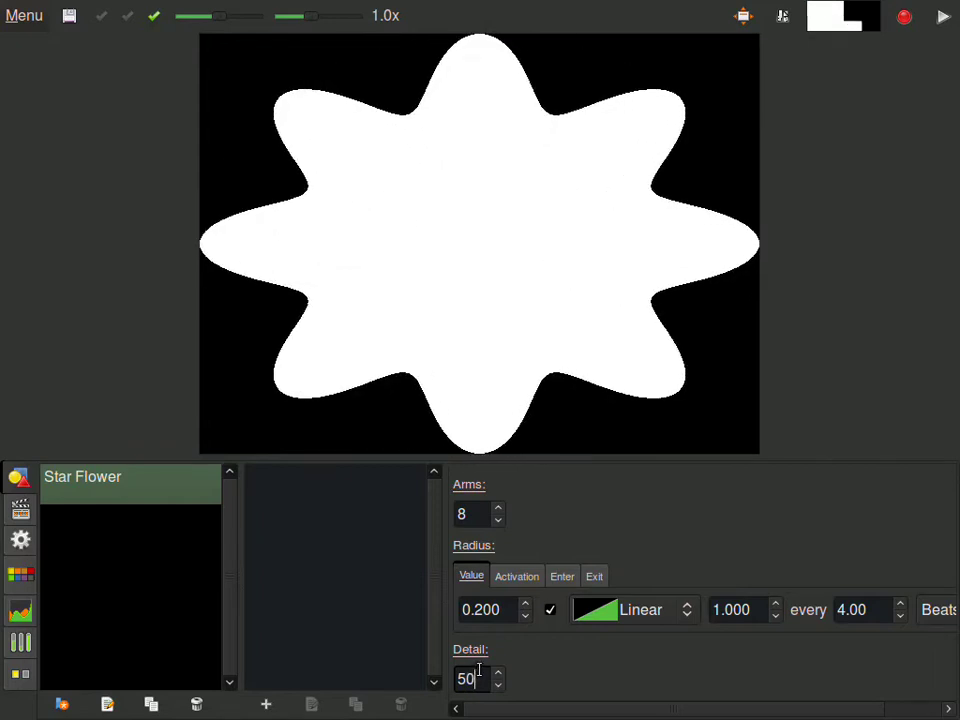
{"action": "left_click", "coordinate": [548, 612]}
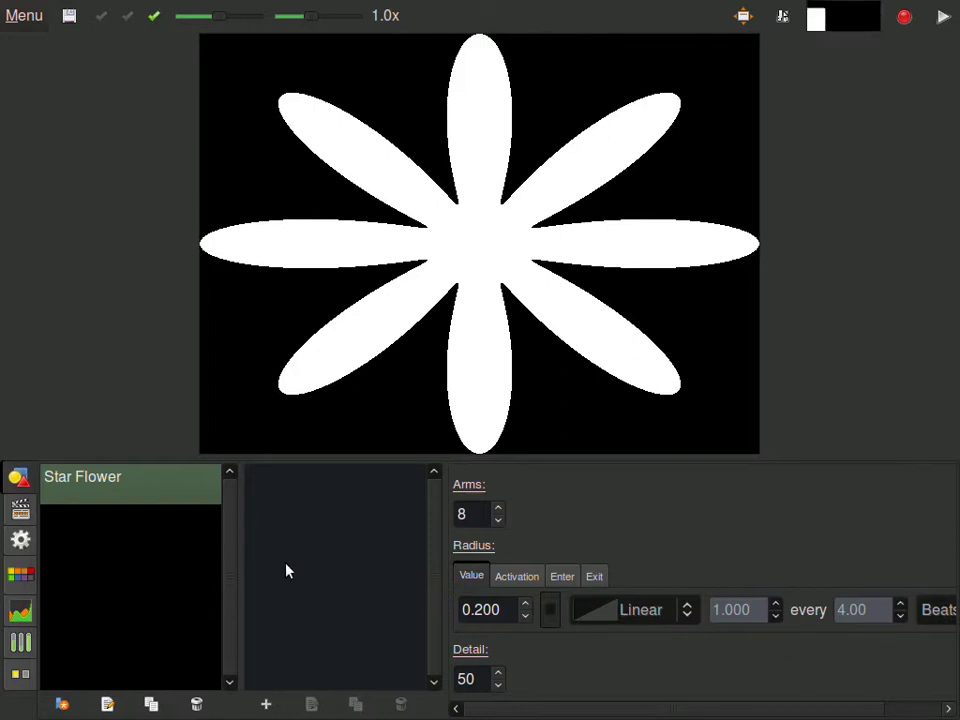
Step: Add a Roll effect to the Star Flower actor
{"action": "left_click", "coordinate": [263, 707]}
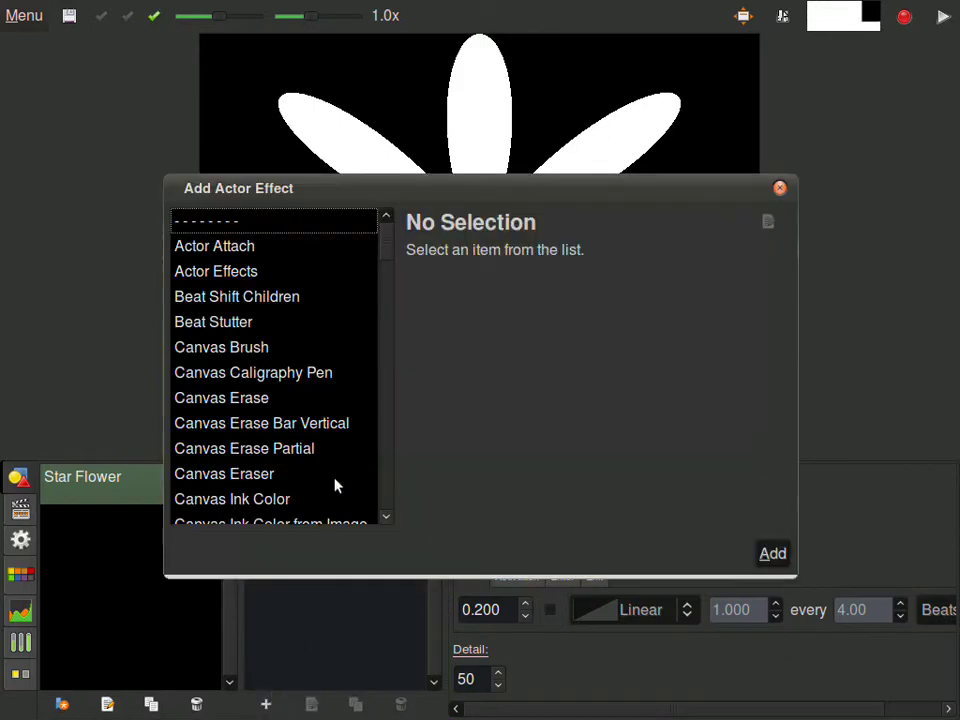
{"action": "left_click_drag", "start_coordinate": [387, 233], "coordinate": [385, 419]}
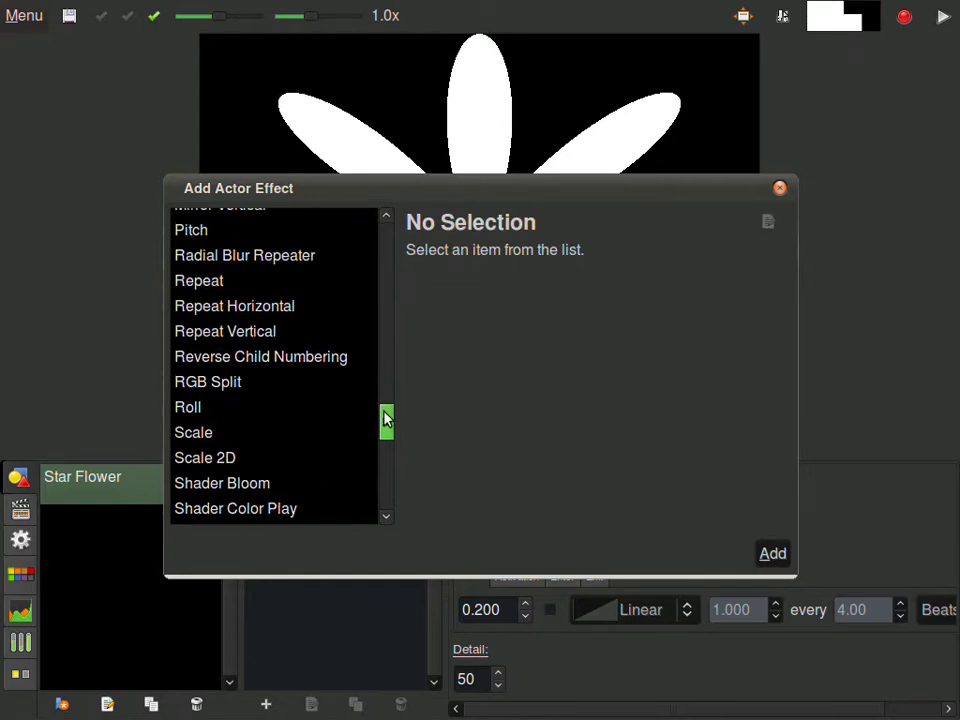
{"action": "left_click", "coordinate": [320, 414]}
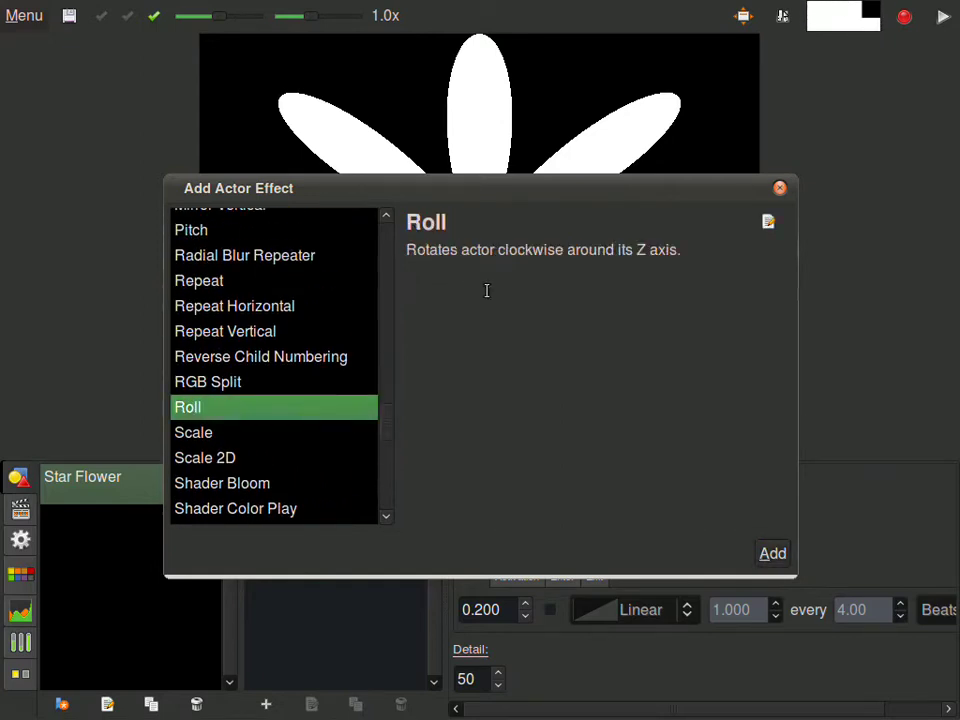
{"action": "left_click", "coordinate": [772, 555]}
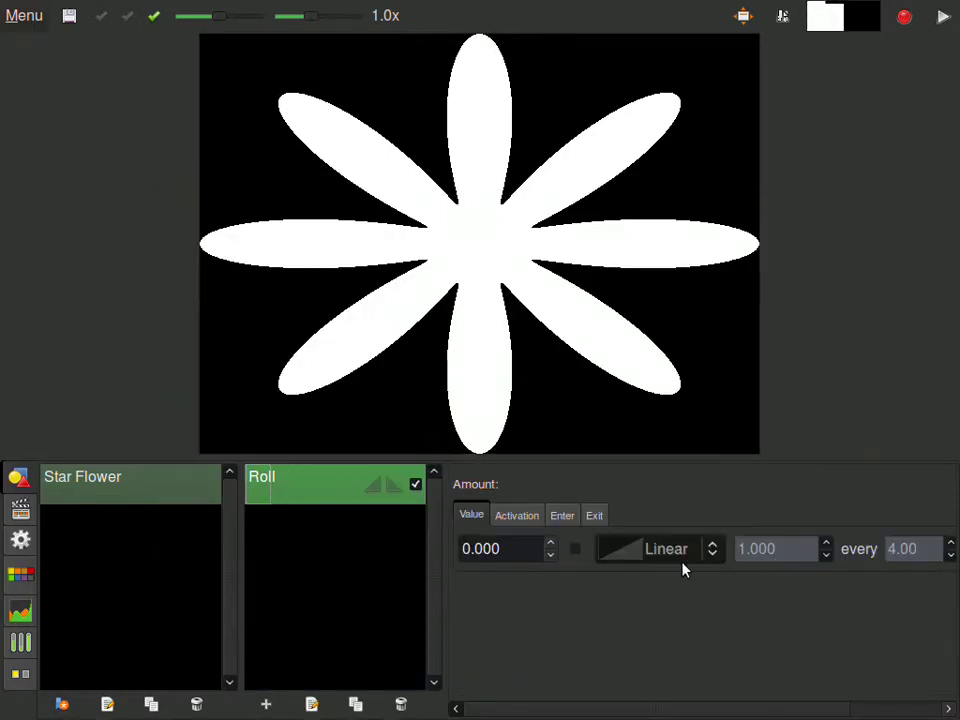
Step: Try out Roll amounts from slightly negative values up to a full turn at 1.000
{"action": "left_click_drag", "start_coordinate": [550, 546], "coordinate": [550, 556]}
{"action": "left_click", "coordinate": [550, 555]}
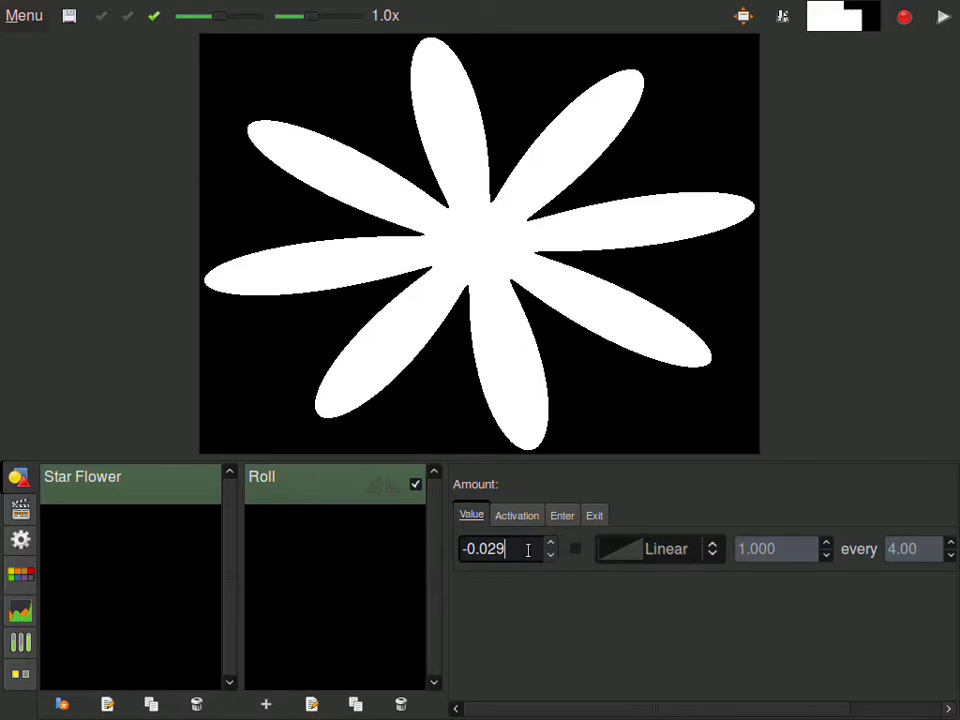
{"action": "scroll", "coordinate": [528, 550], "scroll_direction": "up", "scroll_amount": 8}
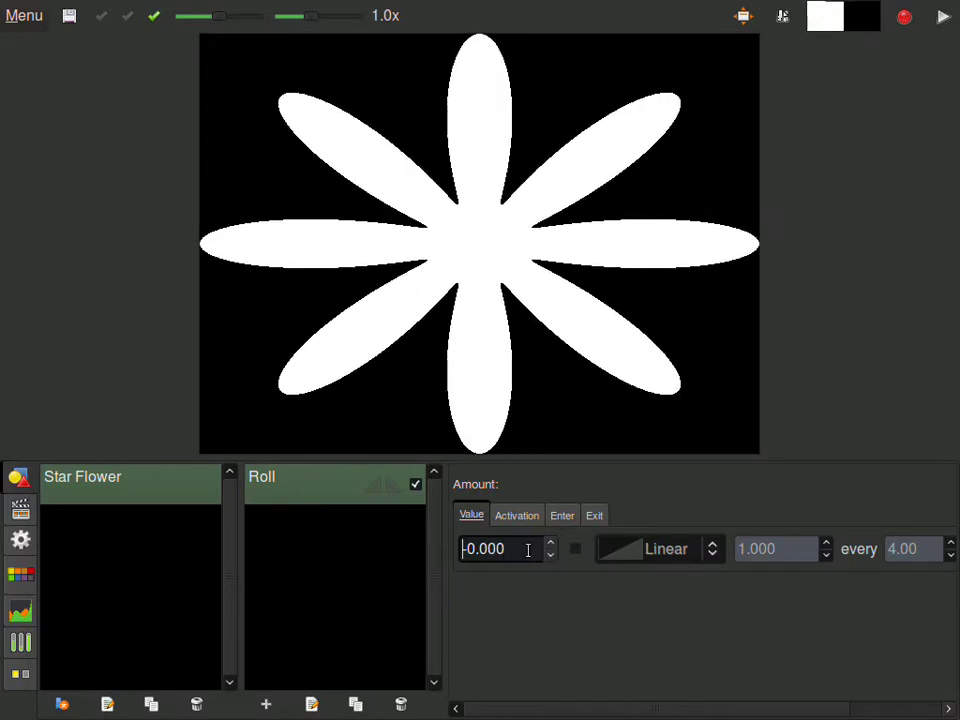
{"action": "scroll", "coordinate": [528, 550], "scroll_direction": "up", "scroll_amount": 20}
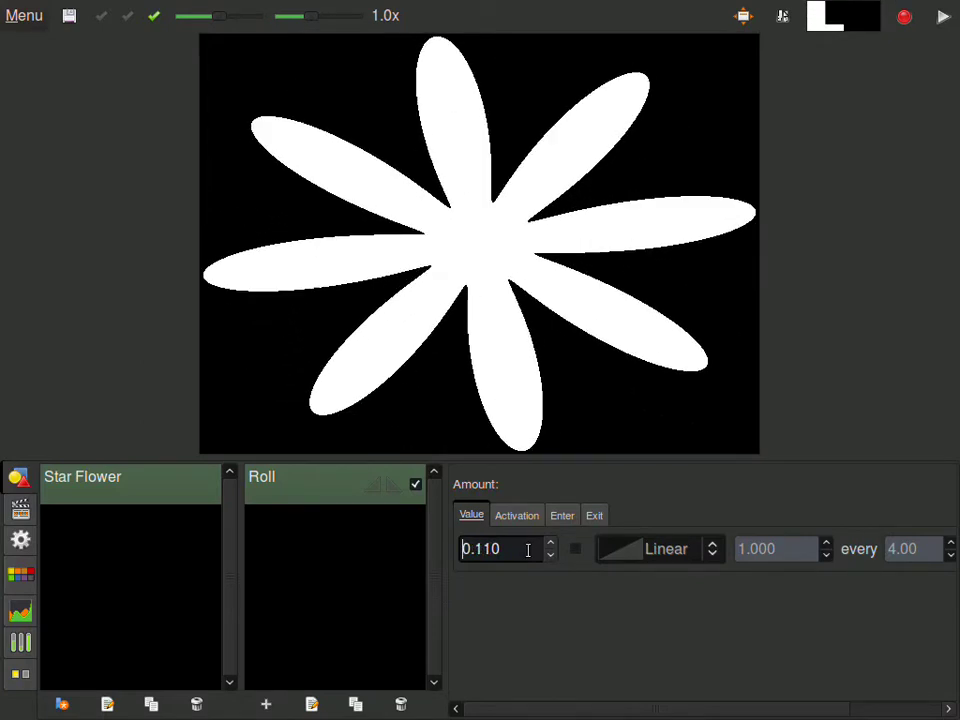
{"action": "scroll", "coordinate": [528, 550], "scroll_direction": "up", "scroll_amount": 20}
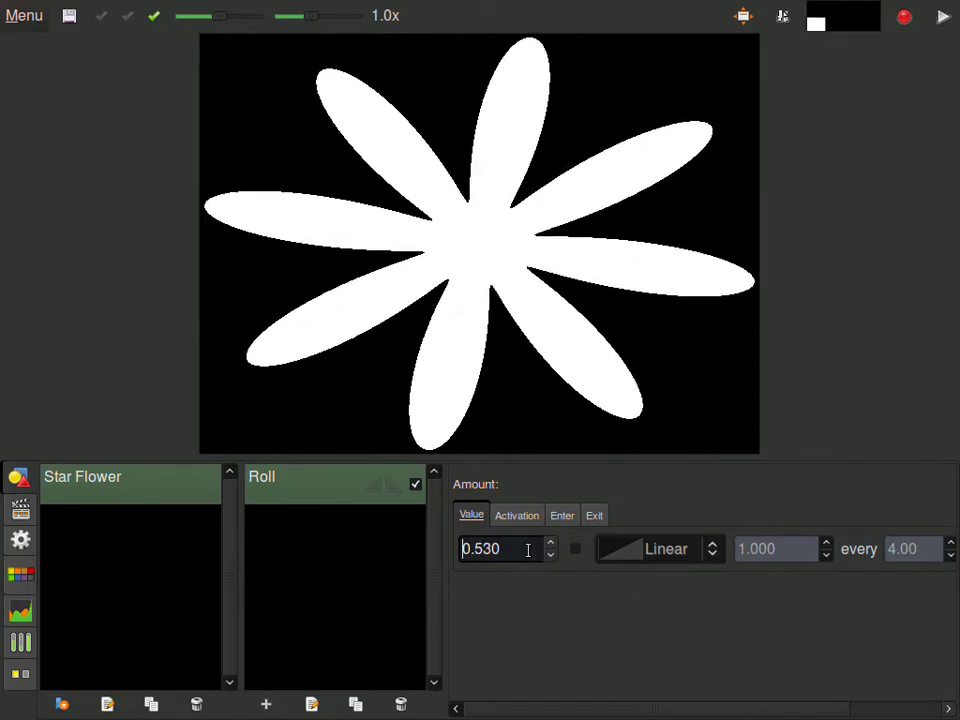
{"action": "scroll", "coordinate": [528, 550], "scroll_direction": "up", "scroll_amount": 13}
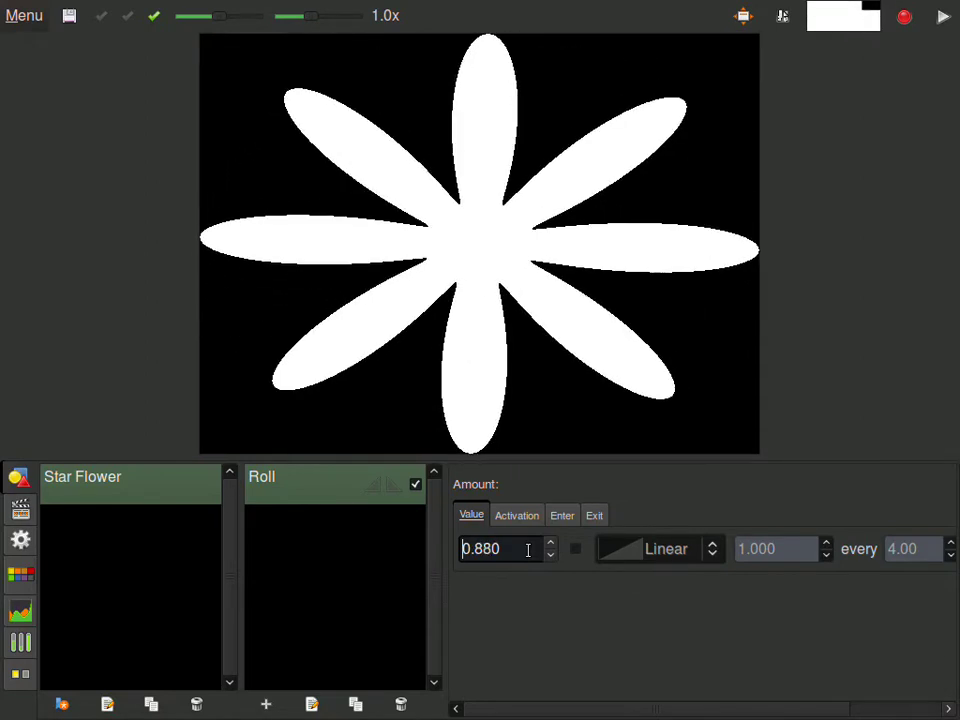
{"action": "scroll", "coordinate": [528, 550], "scroll_direction": "up", "scroll_amount": 7}
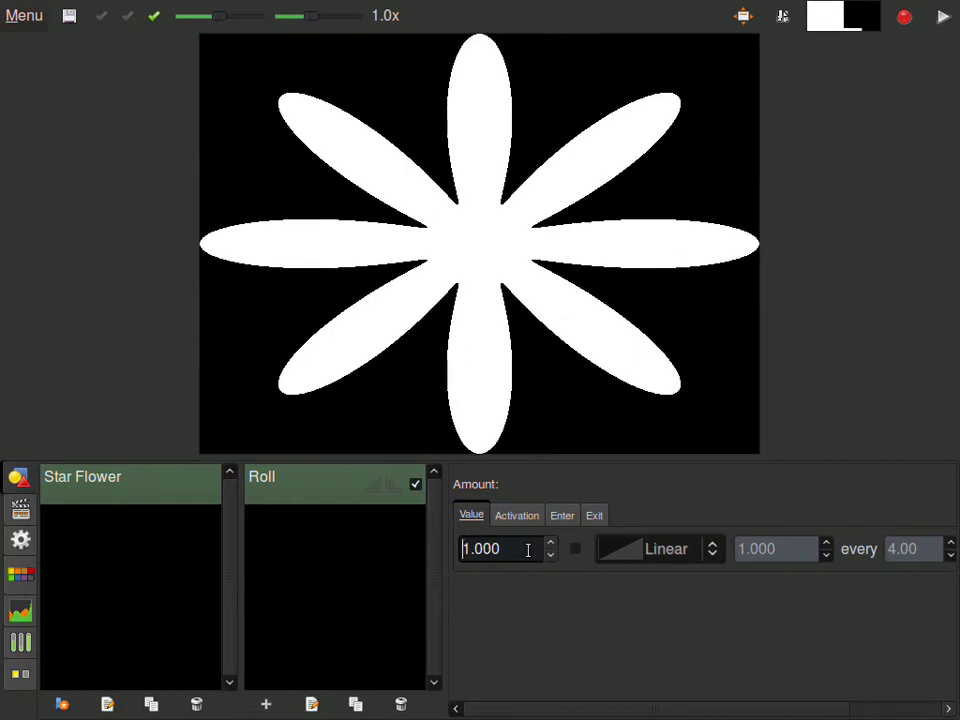
Step: Reset the Roll amount to 0 and enable its linear animation to 1.000
{"action": "left_click", "coordinate": [549, 555]}
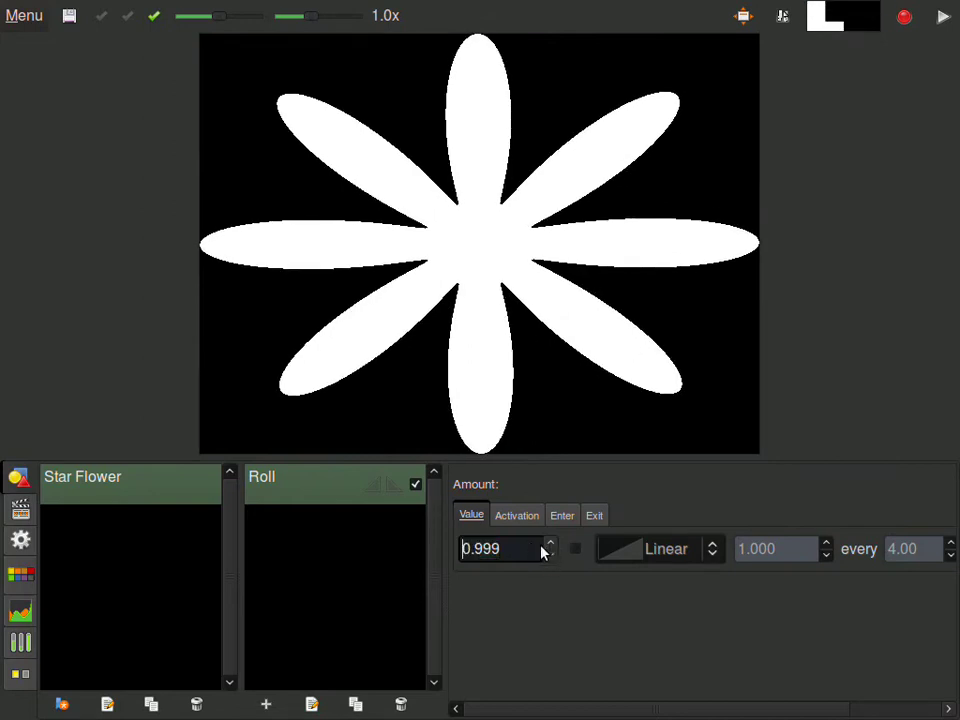
{"action": "type", "text": "0"}
{"action": "left_click", "coordinate": [575, 549]}
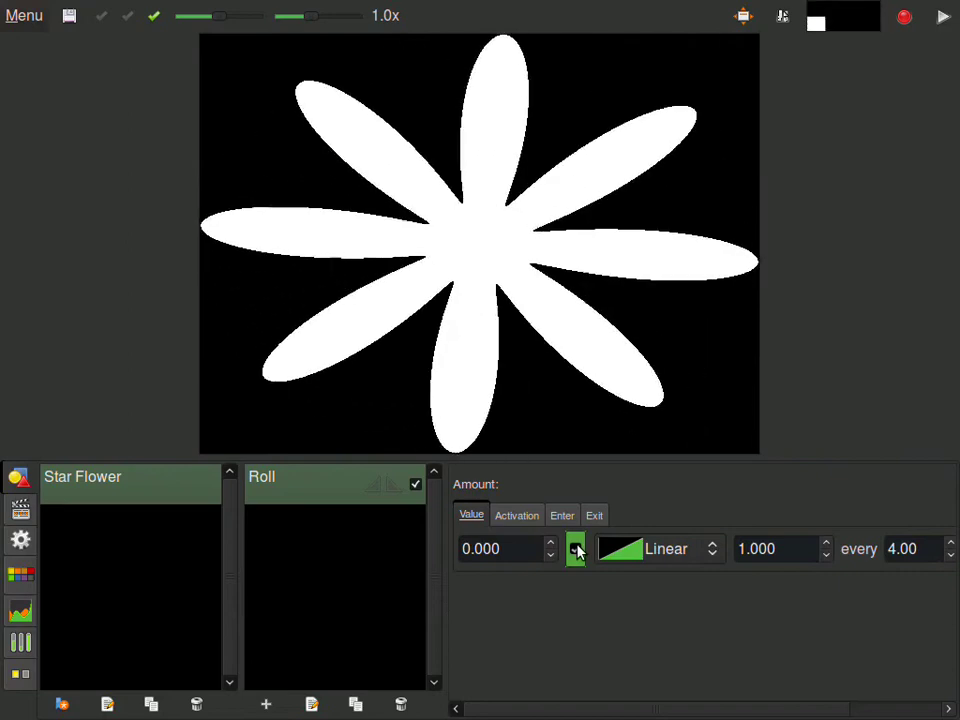
Step: Try minutes as the time unit of the Roll animation, and set it back to beats
{"action": "left_click_drag", "start_coordinate": [786, 583], "coordinate": [658, 615]}
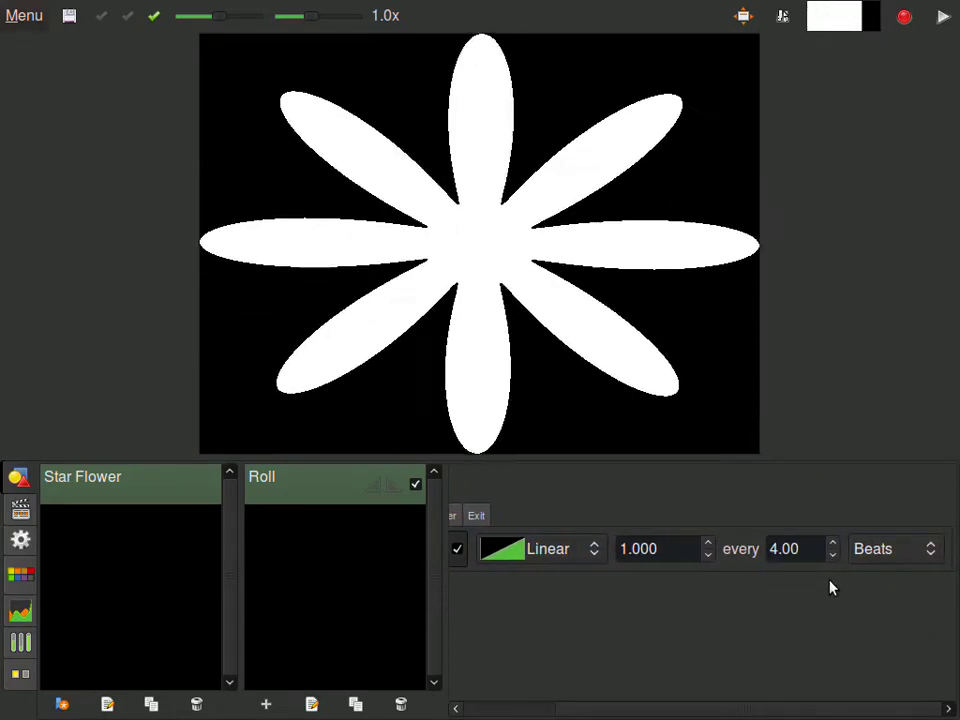
{"action": "left_click", "coordinate": [862, 566]}
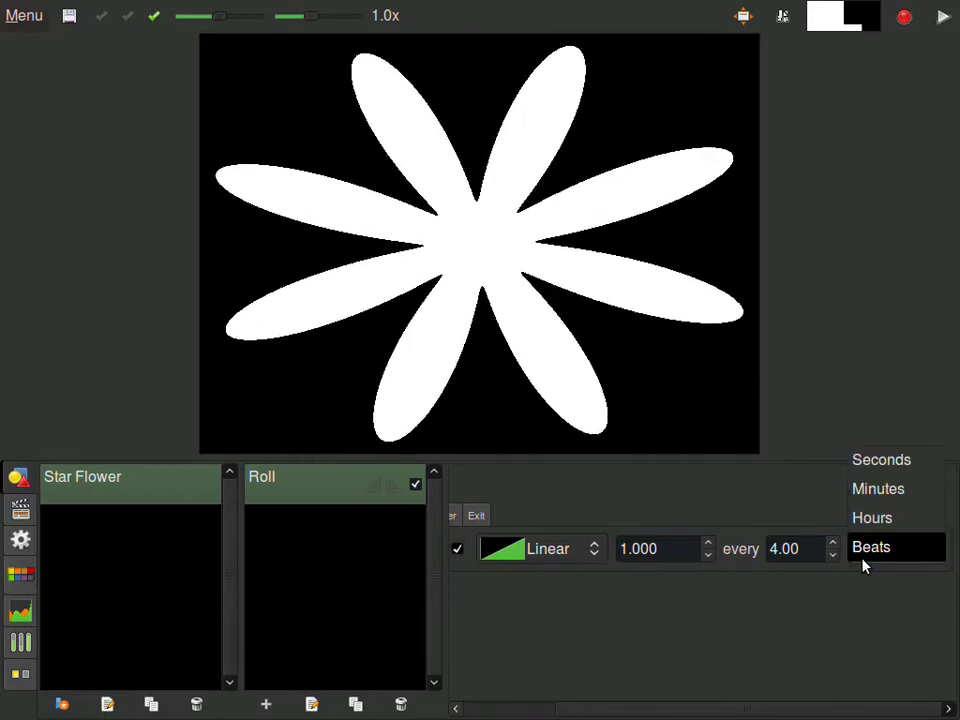
{"action": "left_click", "coordinate": [874, 491]}
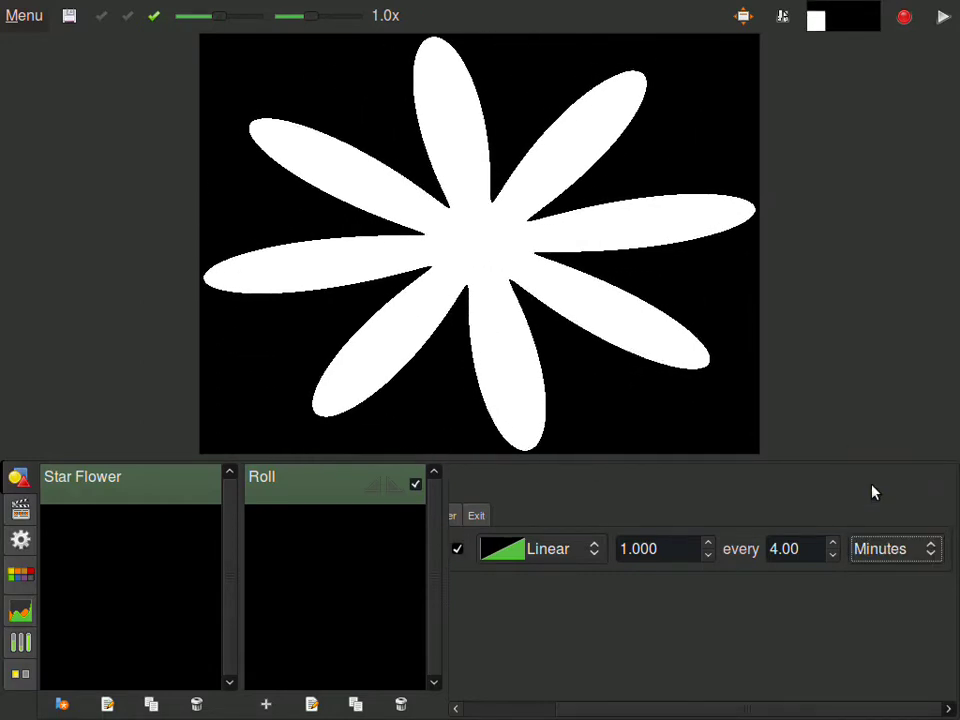
{"action": "left_click", "coordinate": [872, 552]}
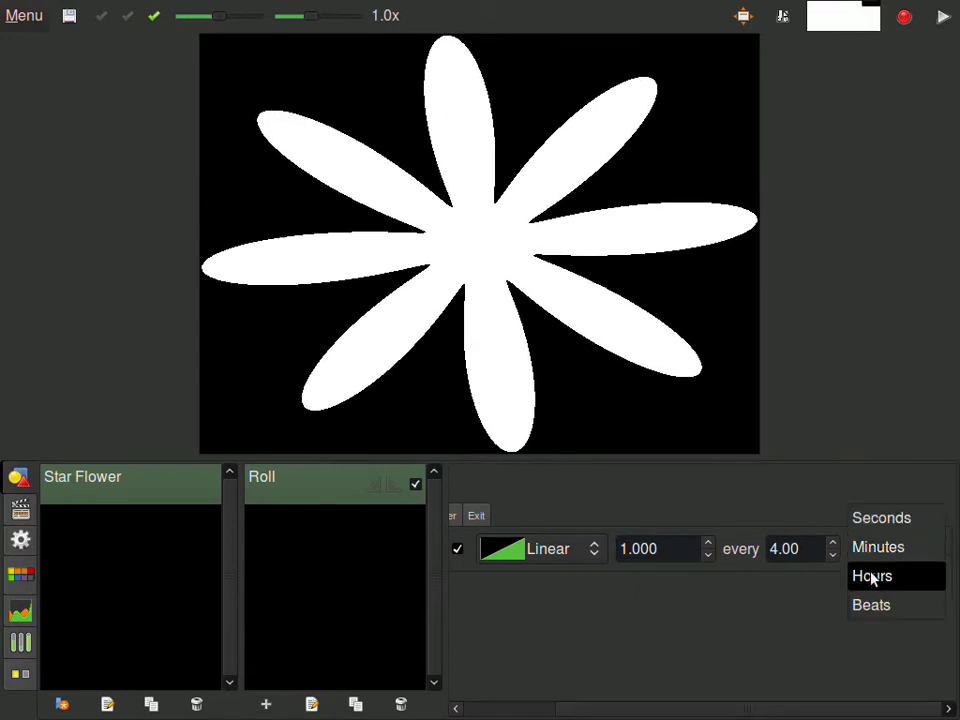
{"action": "left_click", "coordinate": [868, 618]}
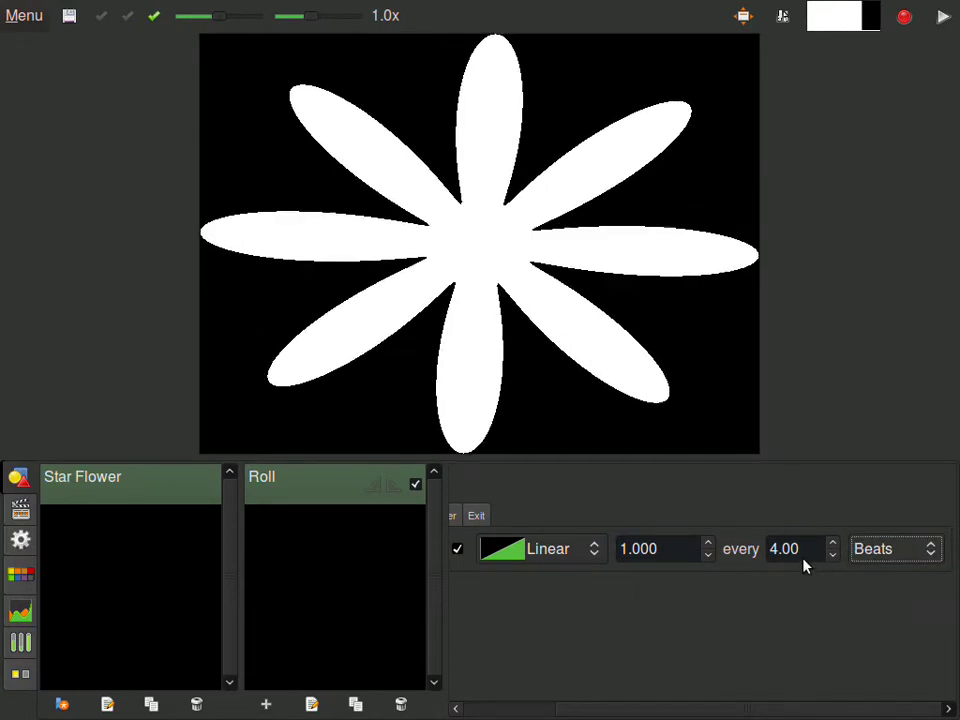
Step: Try a period of 8 beats for the Roll animation, and raise it to 16 beats
{"action": "double_click", "coordinate": [806, 562]}
{"action": "key", "text": "BackSpace"}
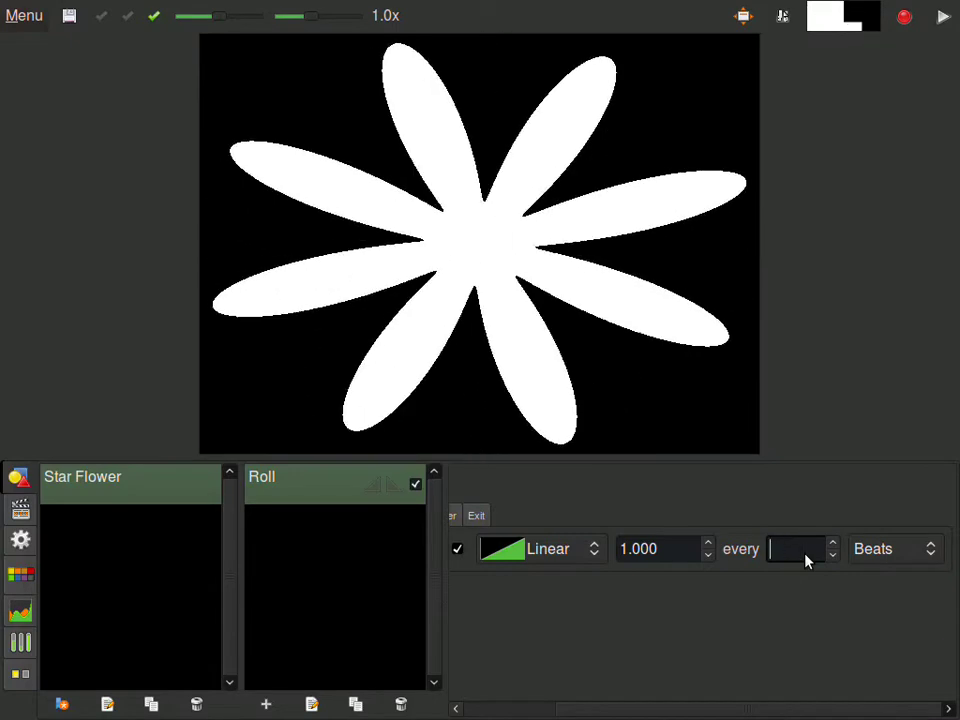
{"action": "type", "text": "8"}
{"action": "key", "text": "Return"}
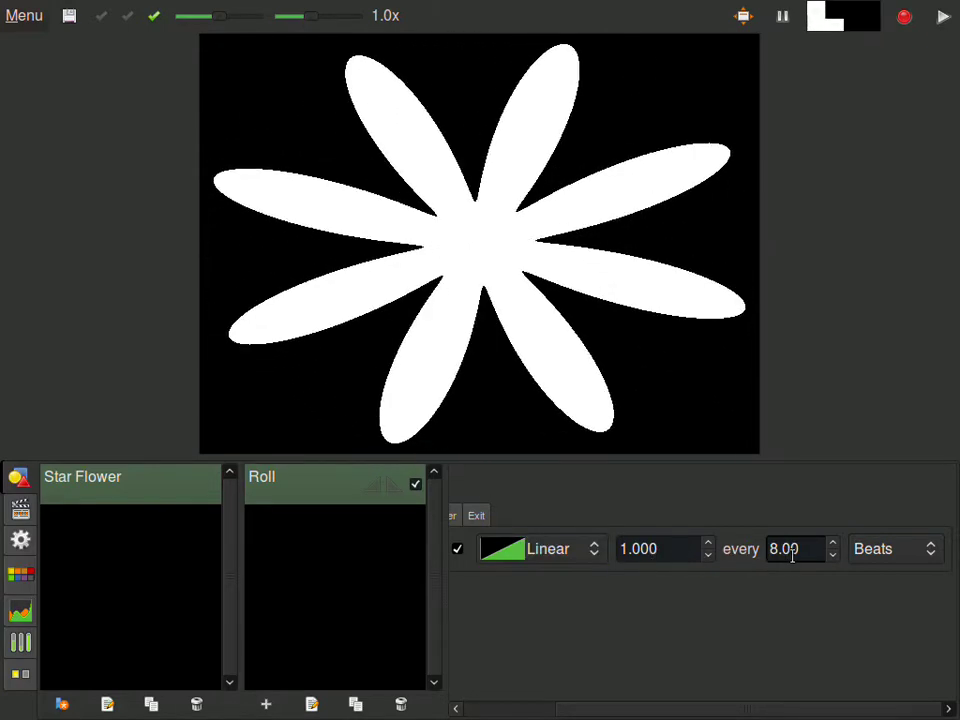
{"action": "left_click_drag", "start_coordinate": [793, 549], "coordinate": [764, 549]}
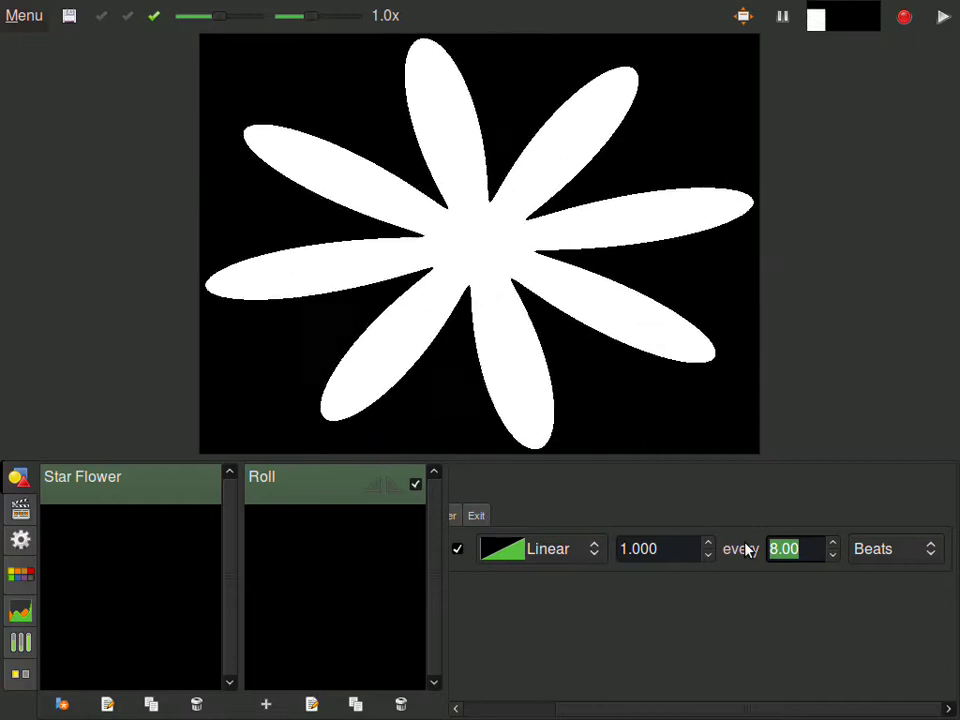
{"action": "type", "text": "16"}
{"action": "key", "text": "Return"}
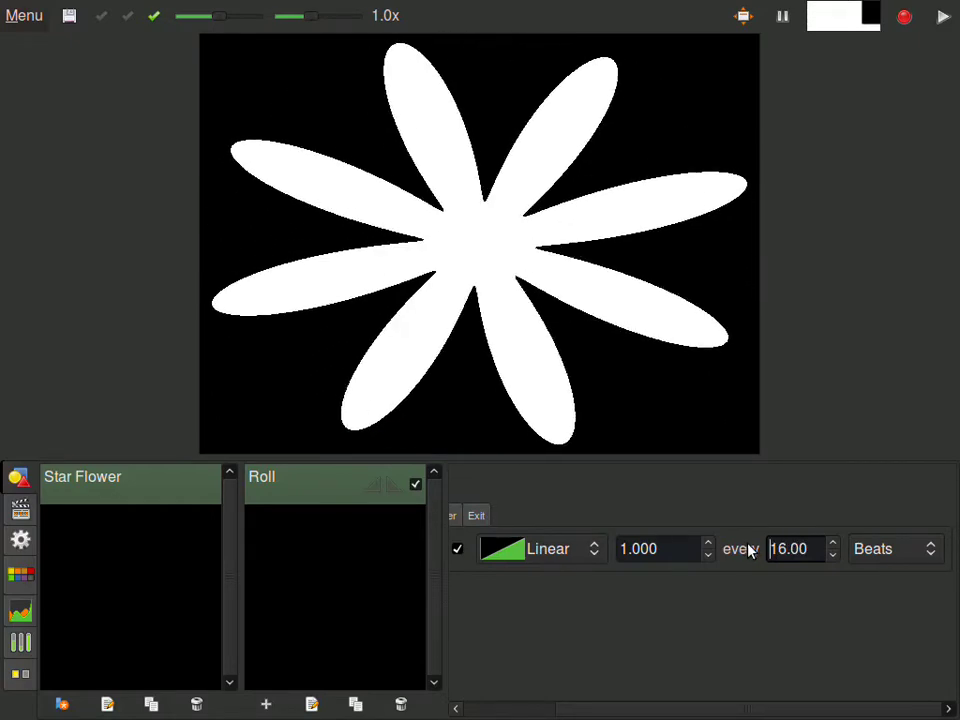
Step: Add a Theme Voyage effect to the Star Flower actor
{"action": "left_click", "coordinate": [370, 493]}
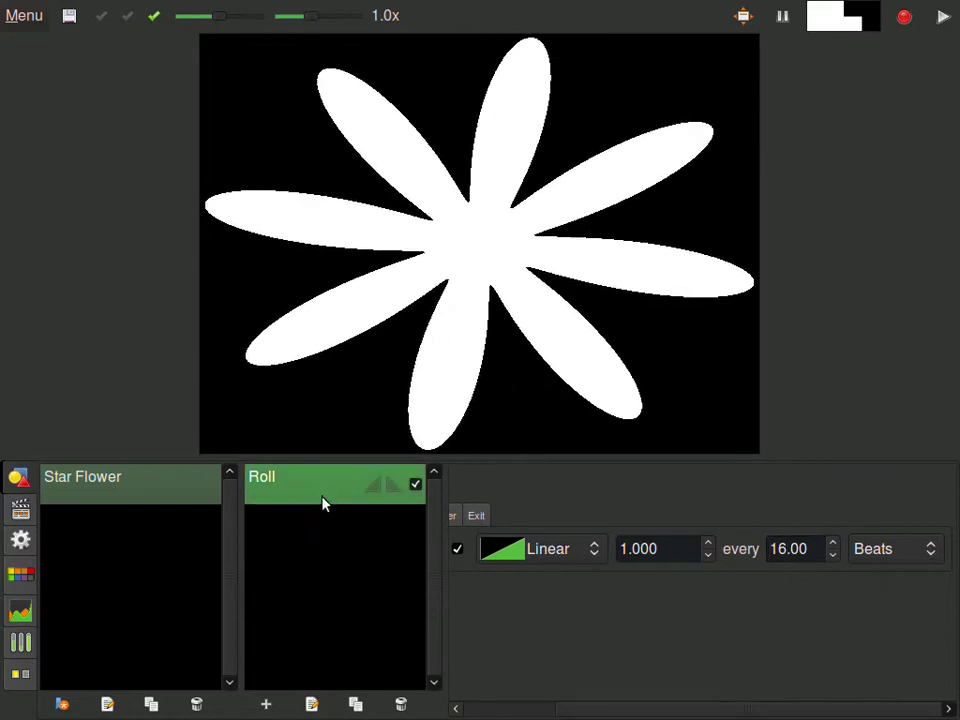
{"action": "left_click", "coordinate": [265, 705]}
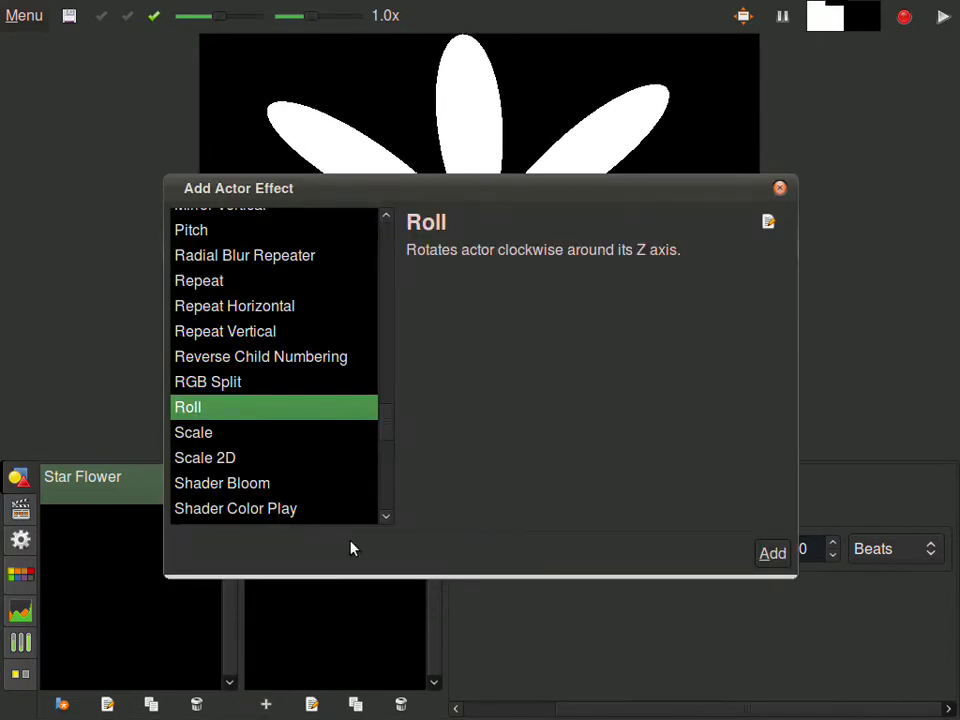
{"action": "left_click_drag", "start_coordinate": [388, 428], "coordinate": [386, 481]}
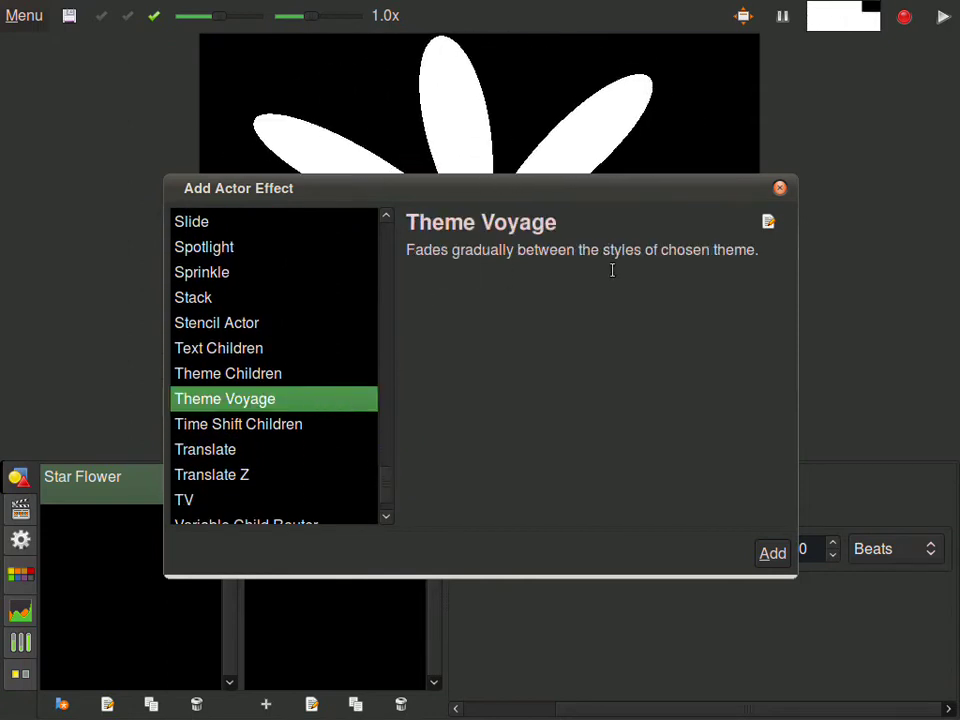
{"action": "left_click", "coordinate": [760, 556]}
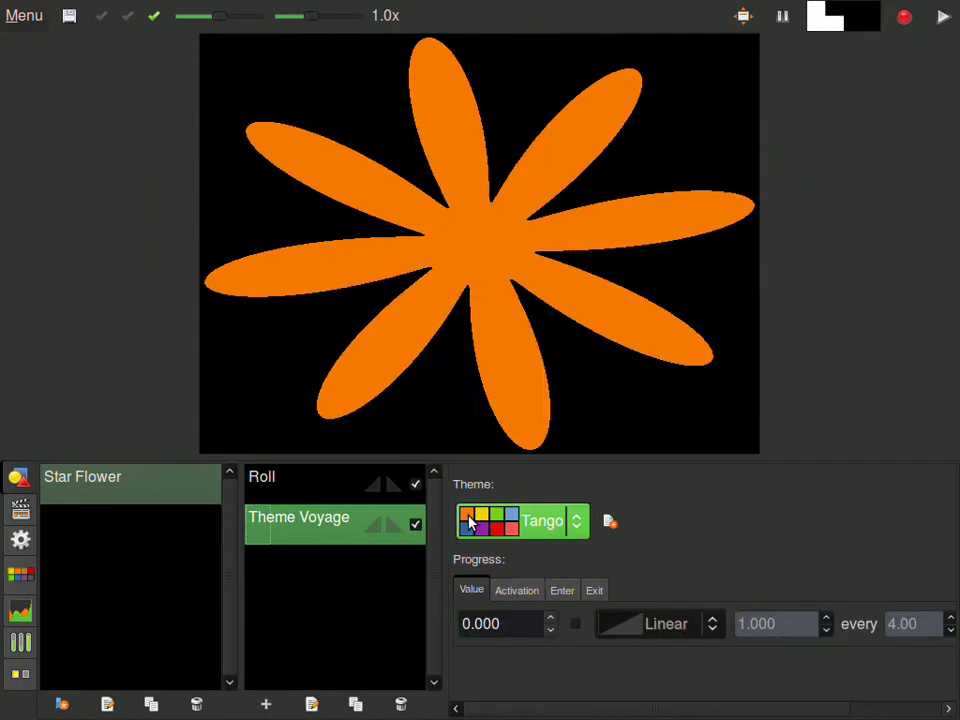
Step: Enable the linear animation of the Theme Voyage progress to 1.000 and set its period to 16 beats
{"action": "double_click", "coordinate": [487, 624]}
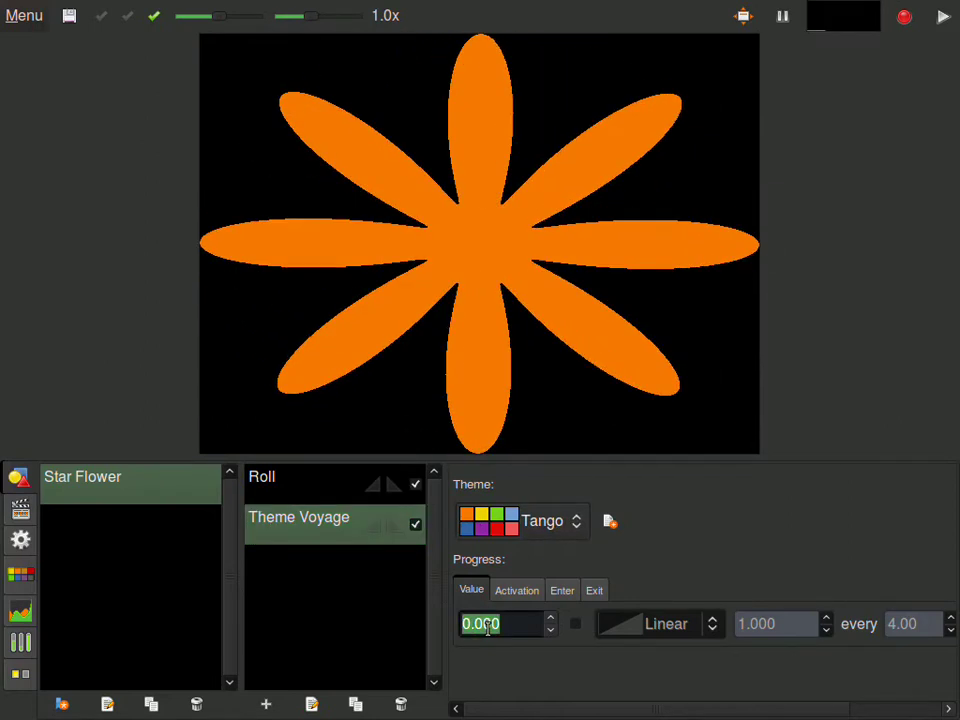
{"action": "left_click", "coordinate": [575, 626]}
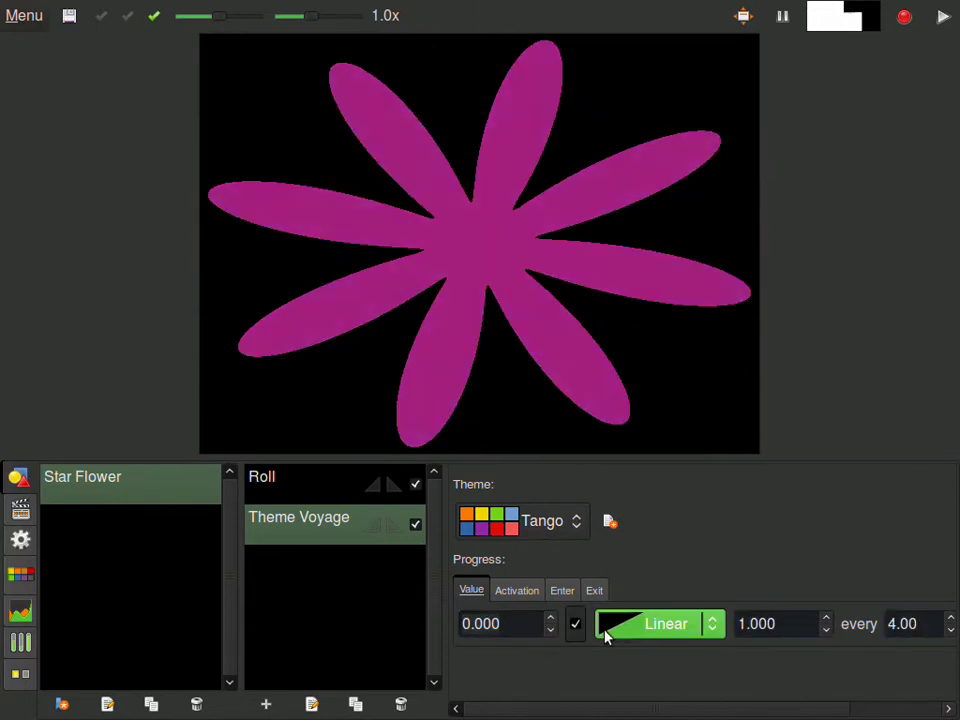
{"action": "left_click_drag", "start_coordinate": [838, 671], "coordinate": [726, 661]}
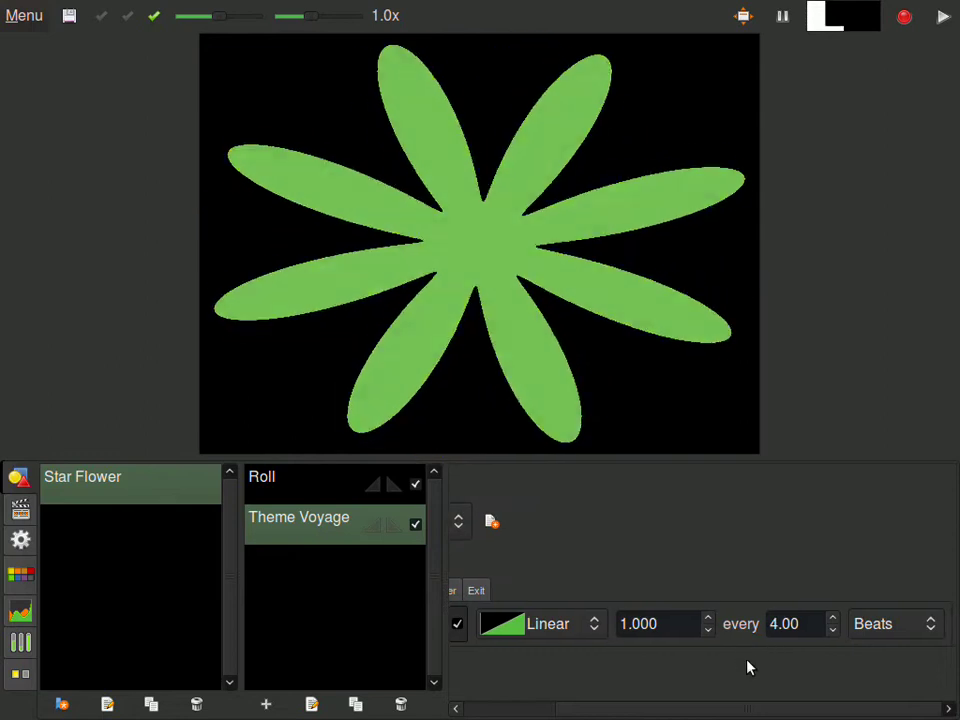
{"action": "double_click", "coordinate": [806, 621]}
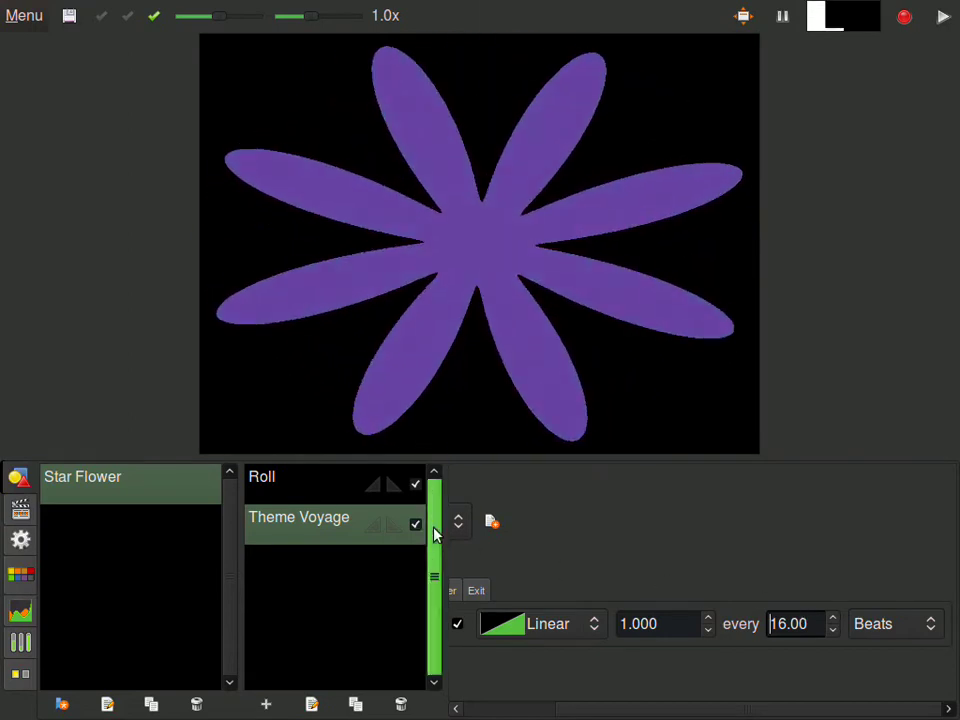
Step: Change the Roll effect's animation period to every 1.00 minutes
{"action": "left_click", "coordinate": [348, 493]}
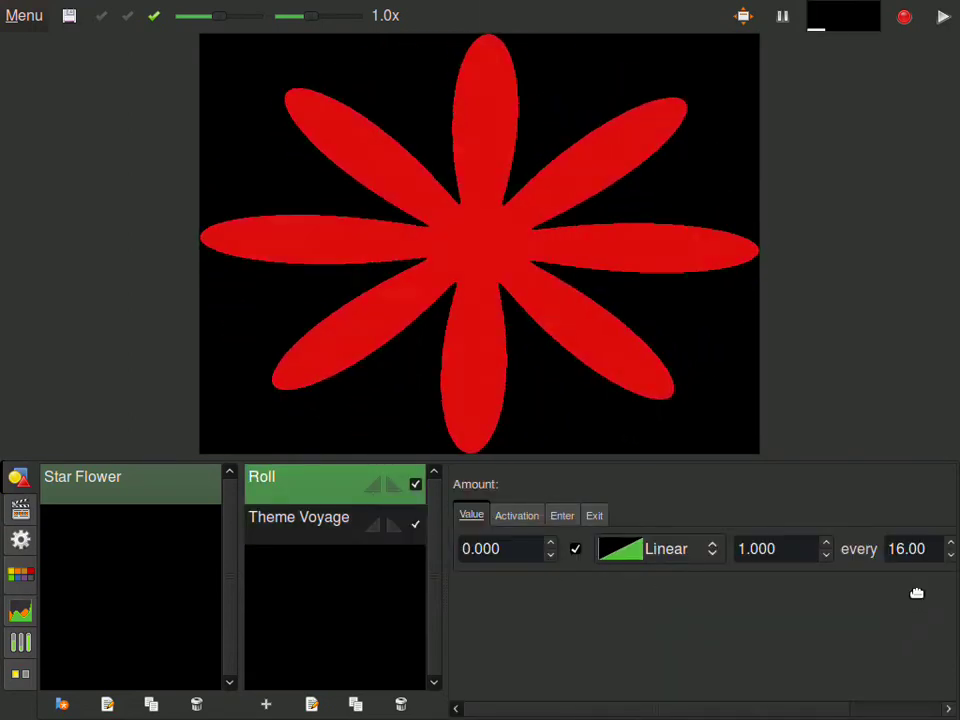
{"action": "scroll", "coordinate": [769, 624], "scroll_direction": "right", "scroll_amount": 3}
{"action": "left_click", "coordinate": [887, 556]}
{"action": "left_click", "coordinate": [860, 490]}
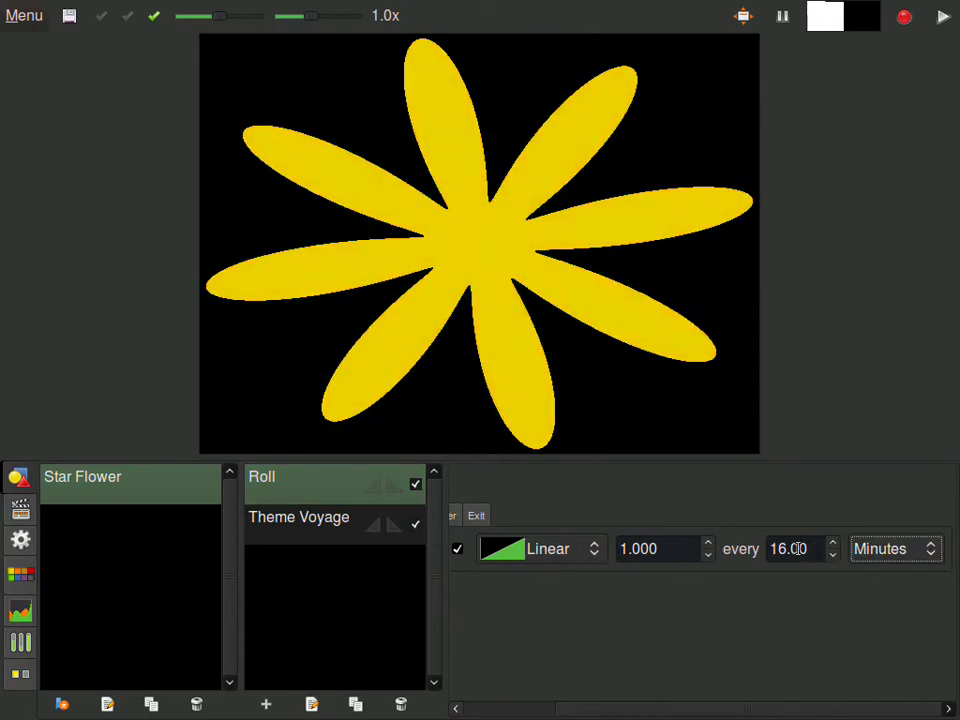
{"action": "key", "text": "Return"}
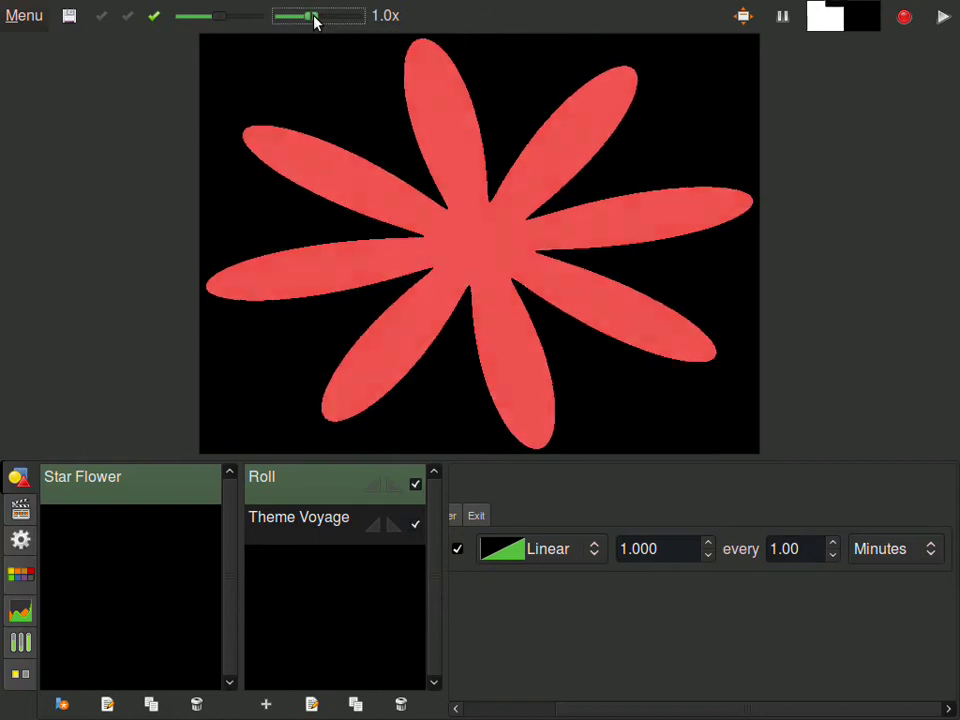
Step: Scrub time at varying speeds, from about 1.9x through 0.7x to reverse at -0.4x, and let it return to 1.0x
{"action": "mouse_move", "coordinate": [323, 25]}
{"action": "left_mouse_down"}
{"action": "mouse_move", "coordinate": [360, 24]}
{"action": "mouse_move", "coordinate": [360, 15]}
{"action": "mouse_move", "coordinate": [337, 25]}
{"action": "left_mouse_up"}
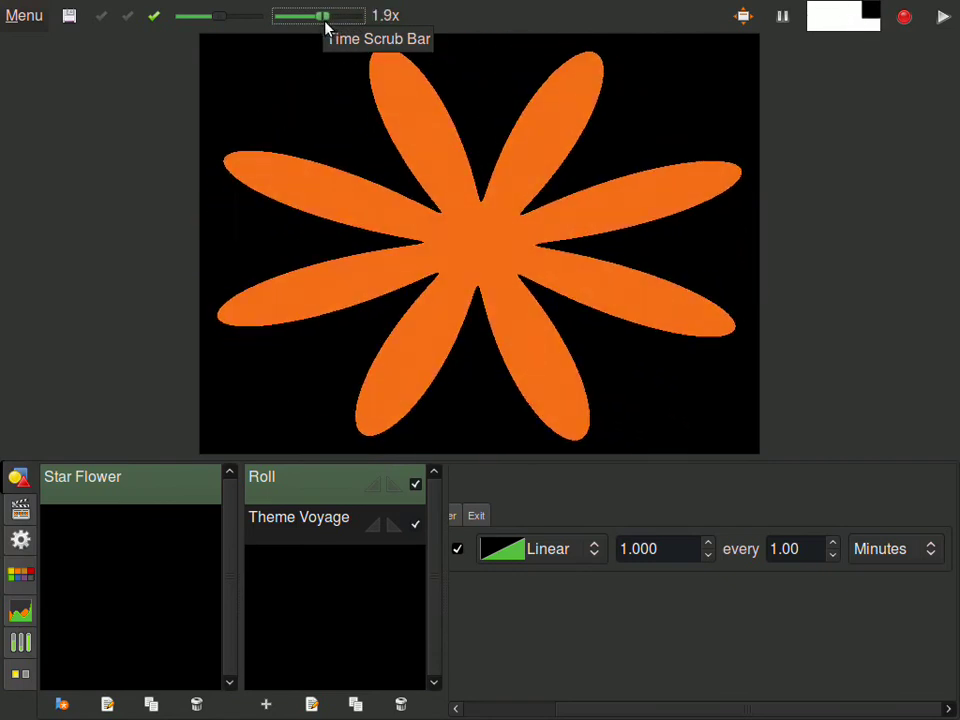
{"action": "left_click_drag", "start_coordinate": [321, 28], "coordinate": [320, 31]}
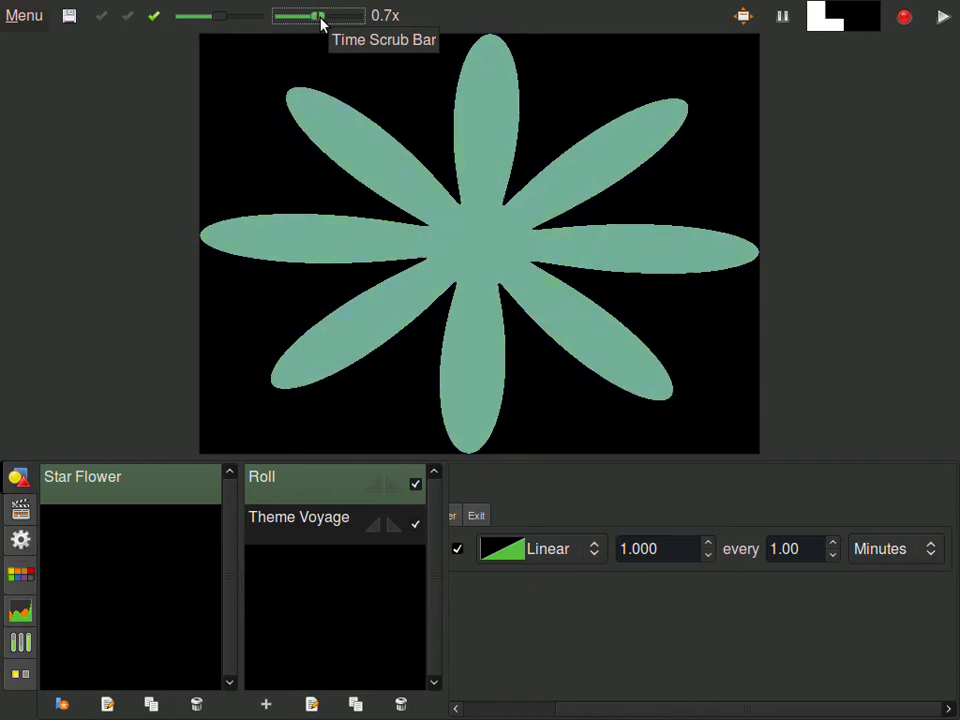
{"action": "left_click_drag", "start_coordinate": [320, 21], "coordinate": [319, 22]}
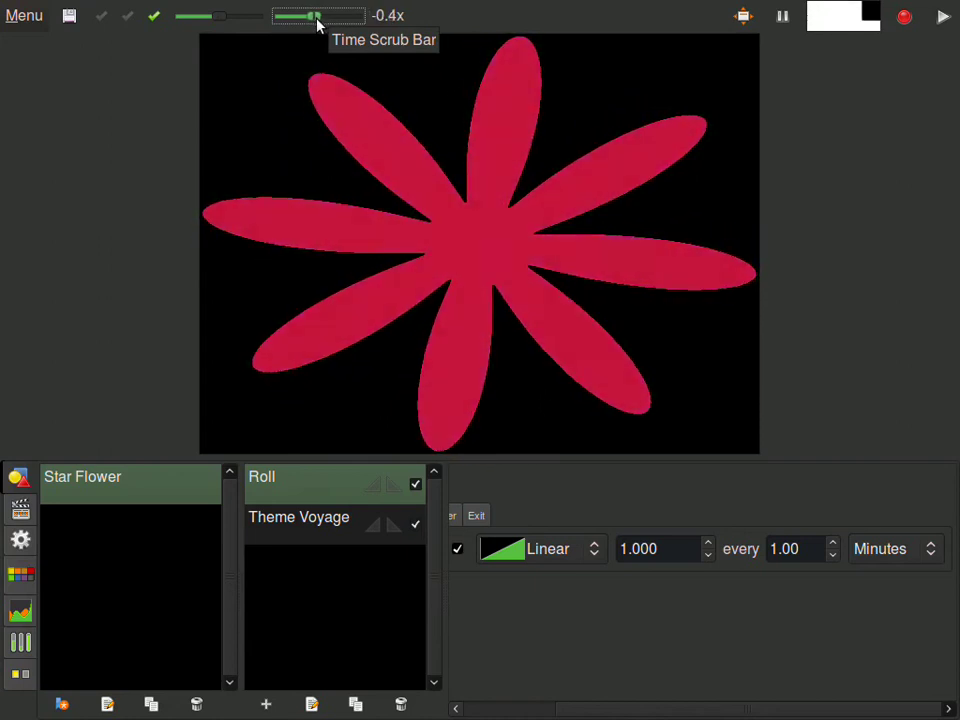
{"action": "left_click_drag", "start_coordinate": [313, 25], "coordinate": [280, 26]}
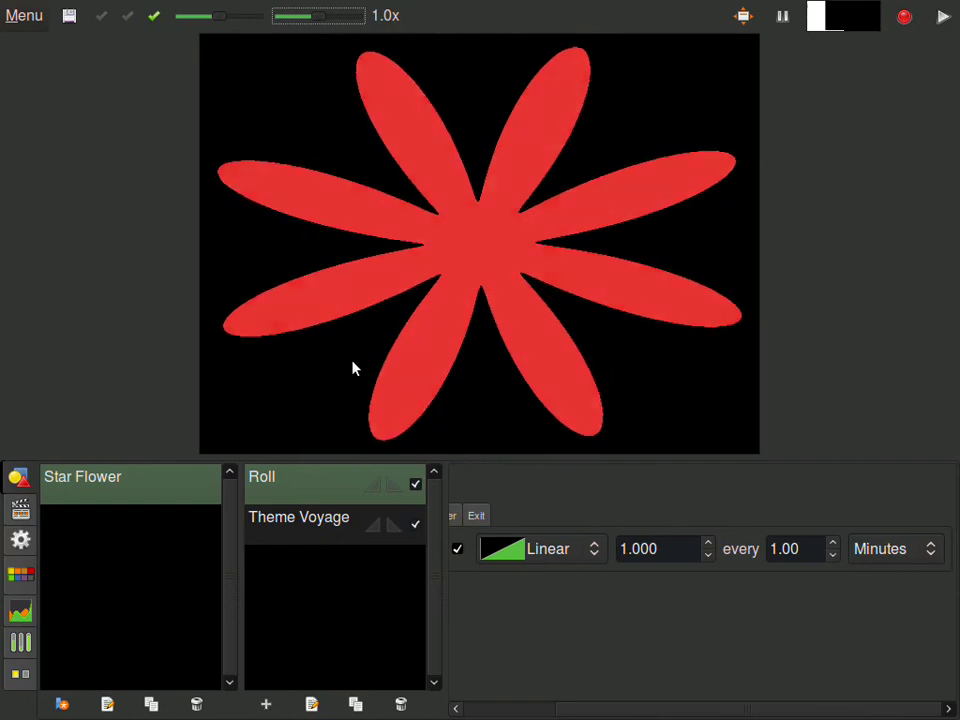
Step: Leave full-screen mode so the project is shown in a regular window
{"action": "key", "text": "F11"}
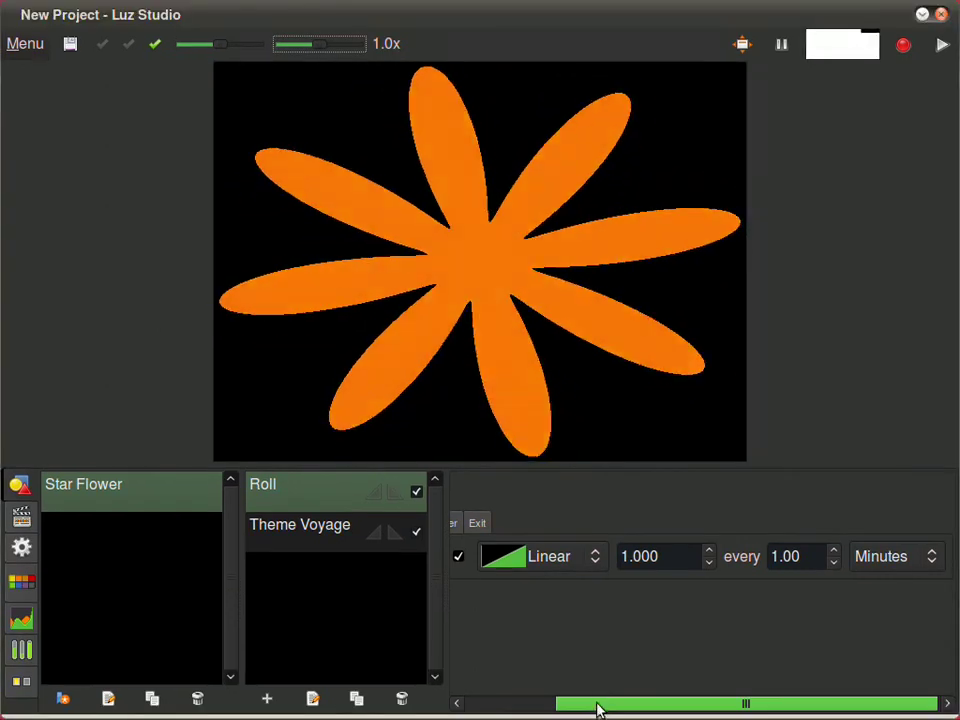